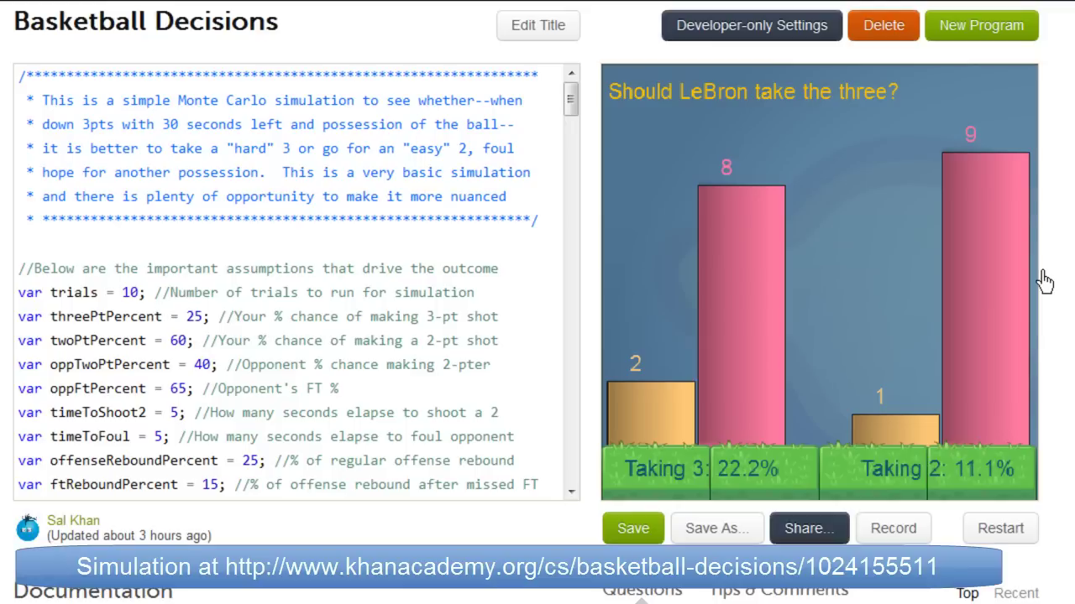
- Review the assumptions: 10 trials, 25% threes, 60% twos, opponent 40% twos and 65% free throws
{"action": "left_click", "coordinate": [507, 254]}
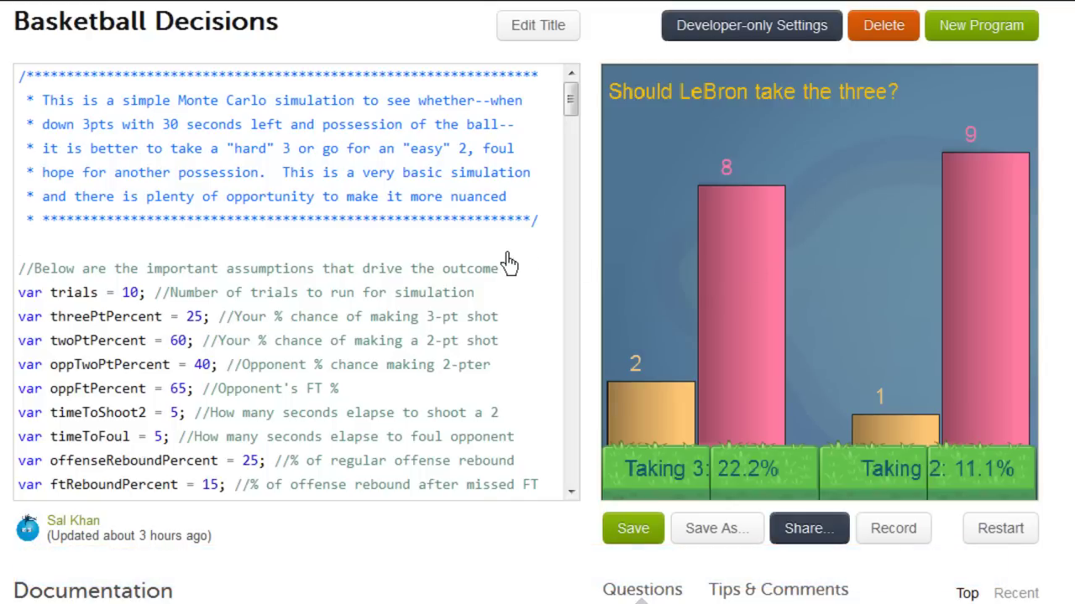
{"action": "left_click", "coordinate": [133, 295]}
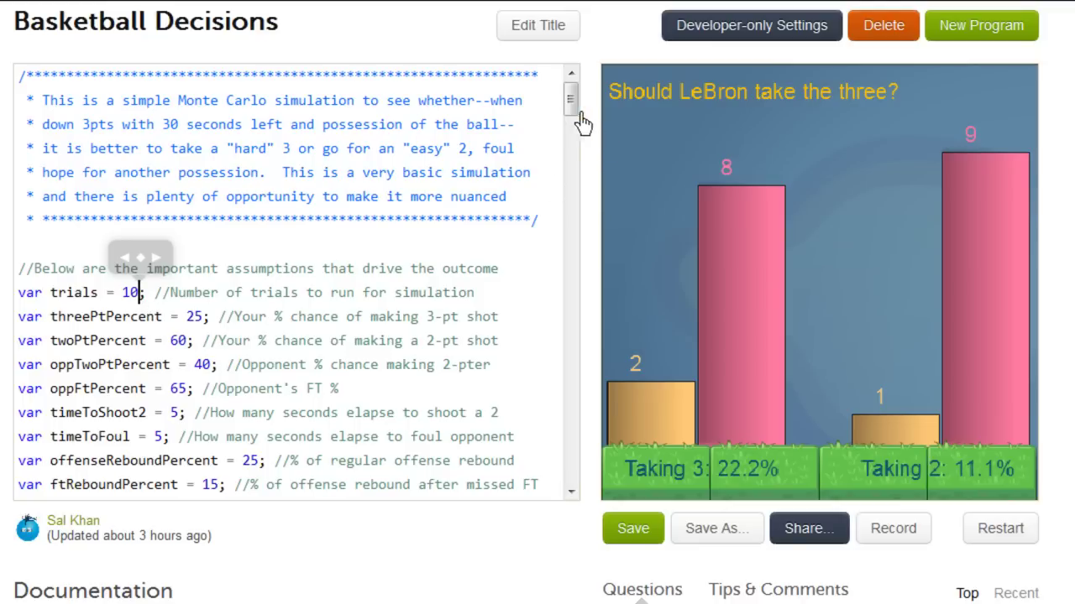
{"action": "left_click_drag", "start_coordinate": [574, 124], "coordinate": [576, 132]}
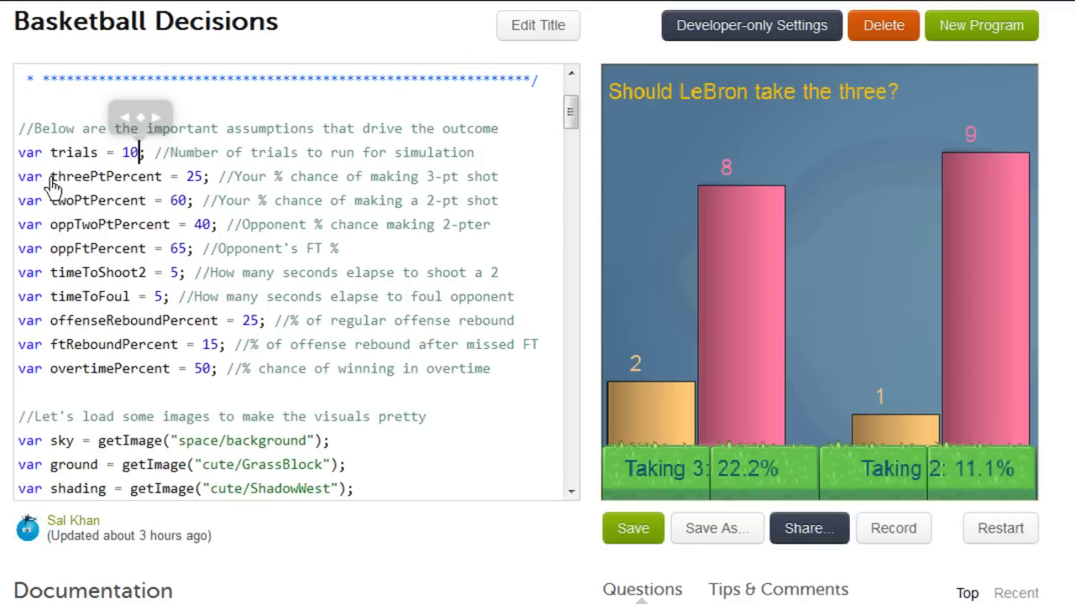
{"action": "mouse_move", "coordinate": [47, 178]}
{"action": "left_mouse_down"}
{"action": "mouse_move", "coordinate": [76, 249]}
{"action": "mouse_move", "coordinate": [173, 353]}
{"action": "mouse_move", "coordinate": [233, 392]}
{"action": "left_mouse_up"}
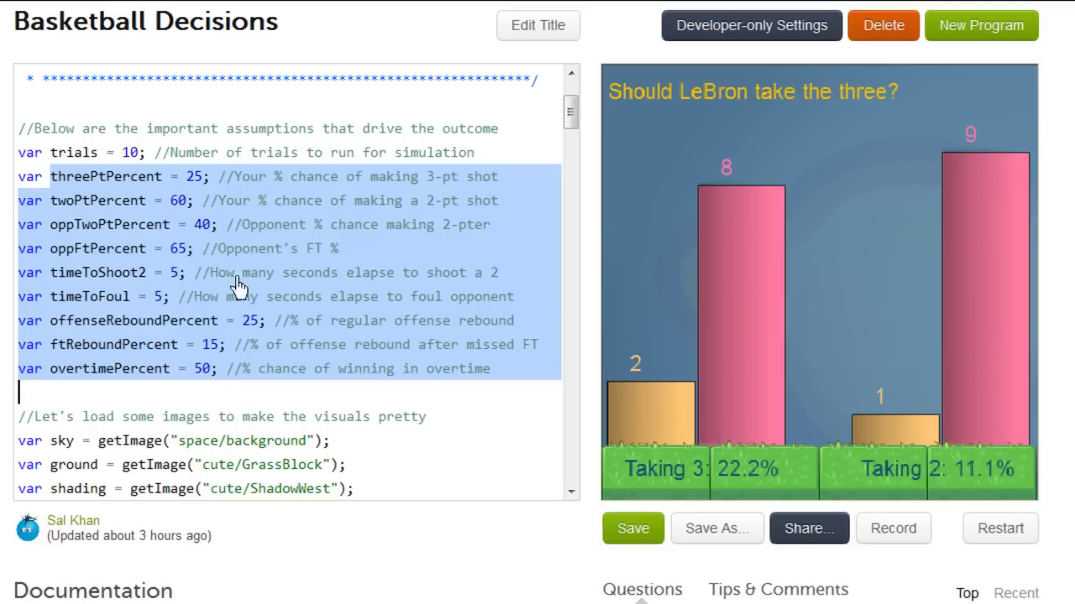
{"action": "left_click", "coordinate": [204, 181]}
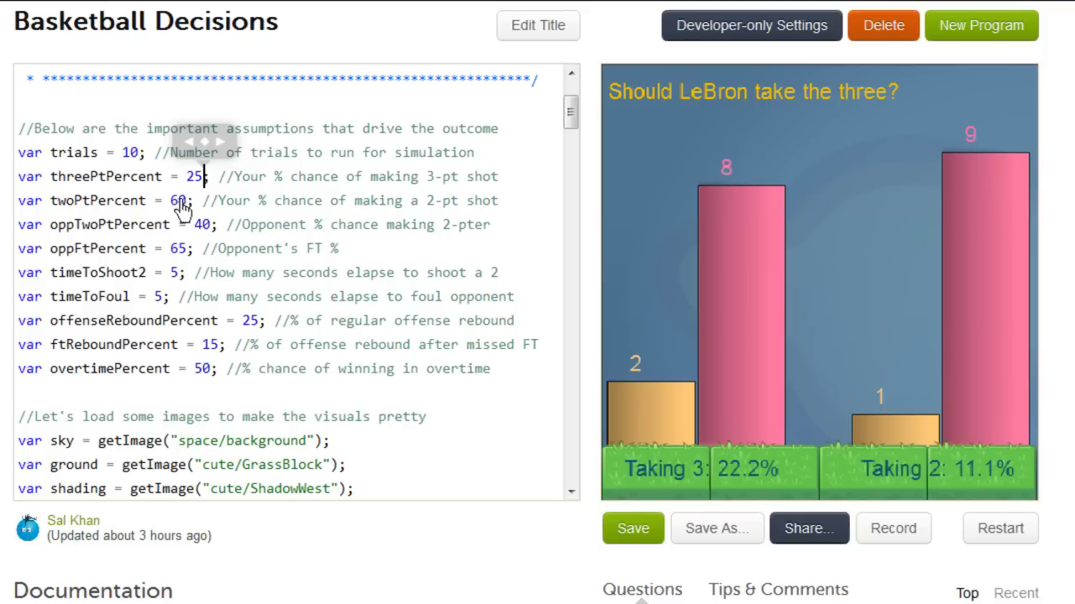
{"action": "left_click", "coordinate": [184, 203]}
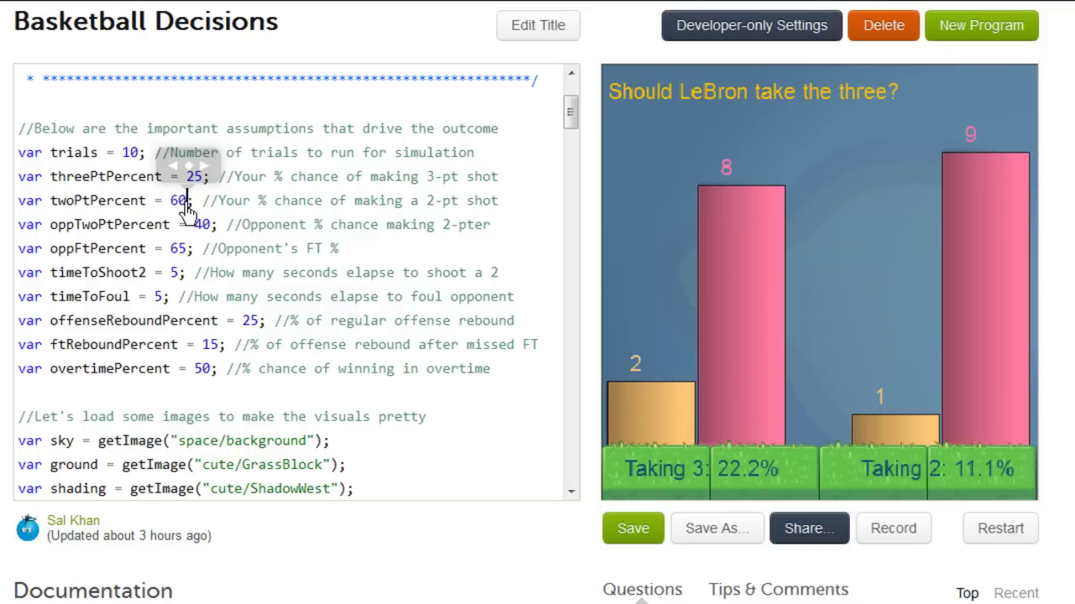
{"action": "double_click", "coordinate": [207, 233]}
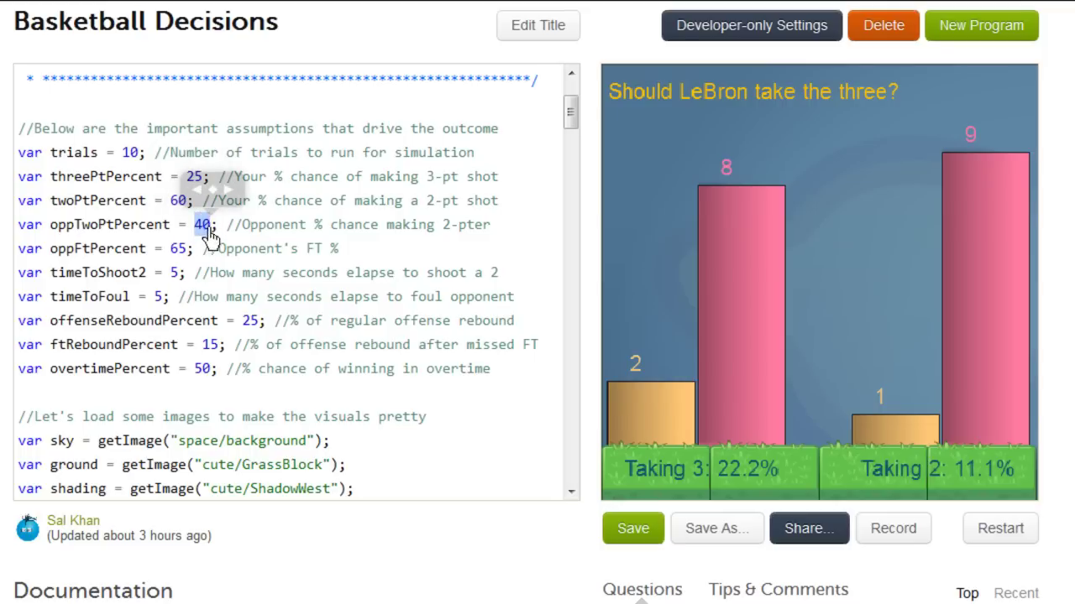
{"action": "double_click", "coordinate": [178, 250]}
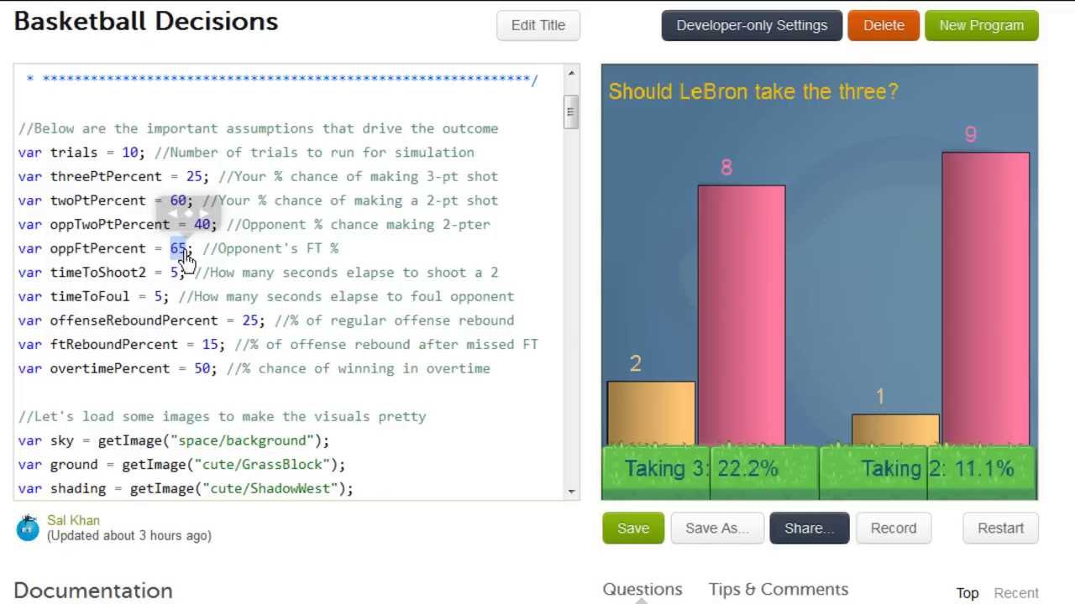
- Point out the shot and foul times, the 25% and 15% rebound rates, and the 50% overtime chance
{"action": "left_click", "coordinate": [174, 272]}
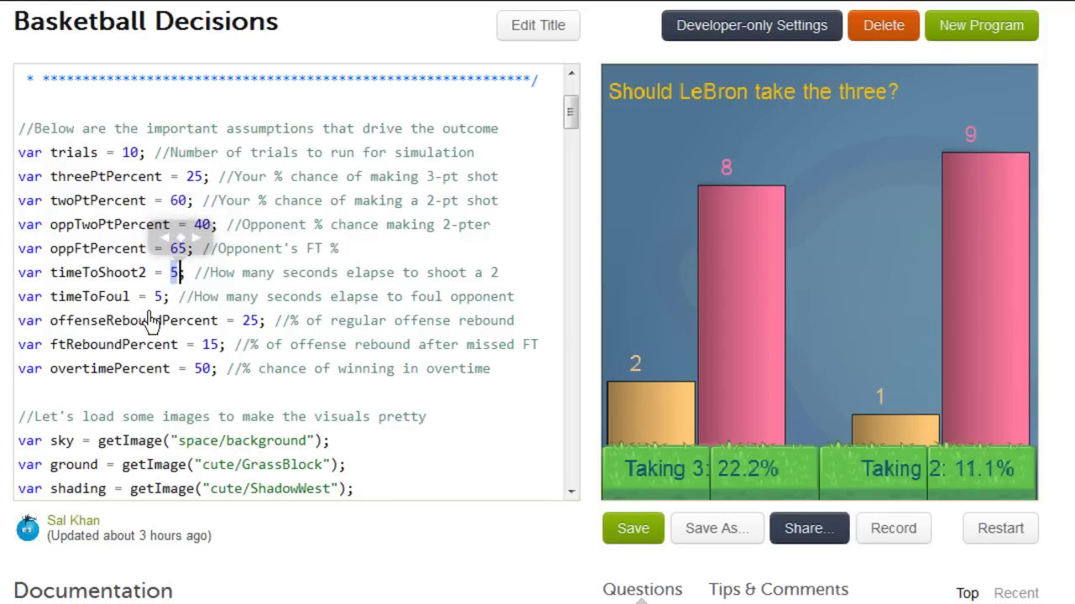
{"action": "left_click", "coordinate": [159, 298]}
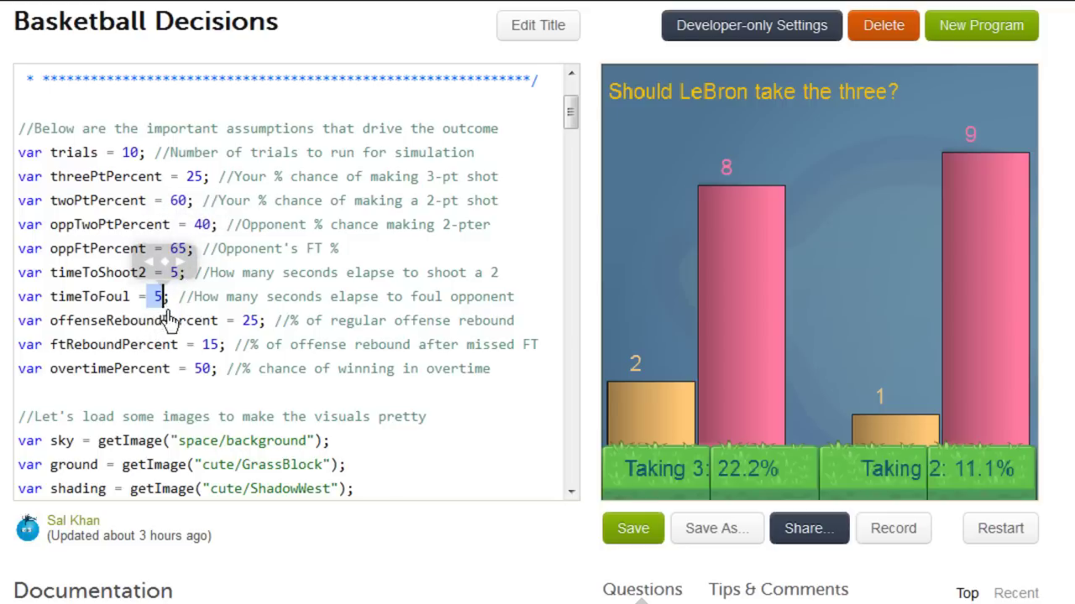
{"action": "left_click", "coordinate": [250, 321]}
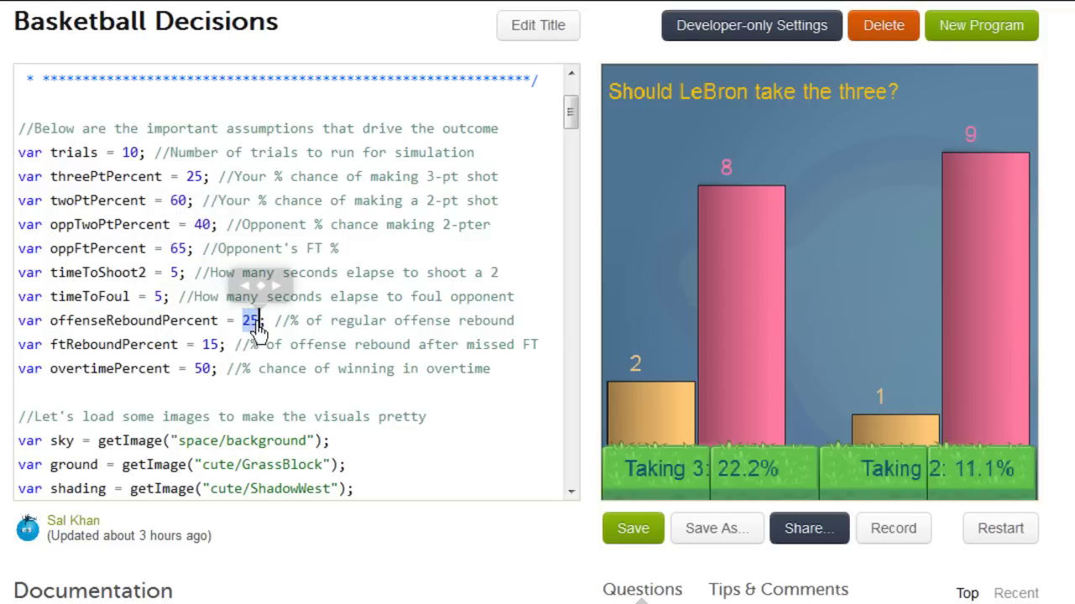
{"action": "left_click", "coordinate": [209, 347]}
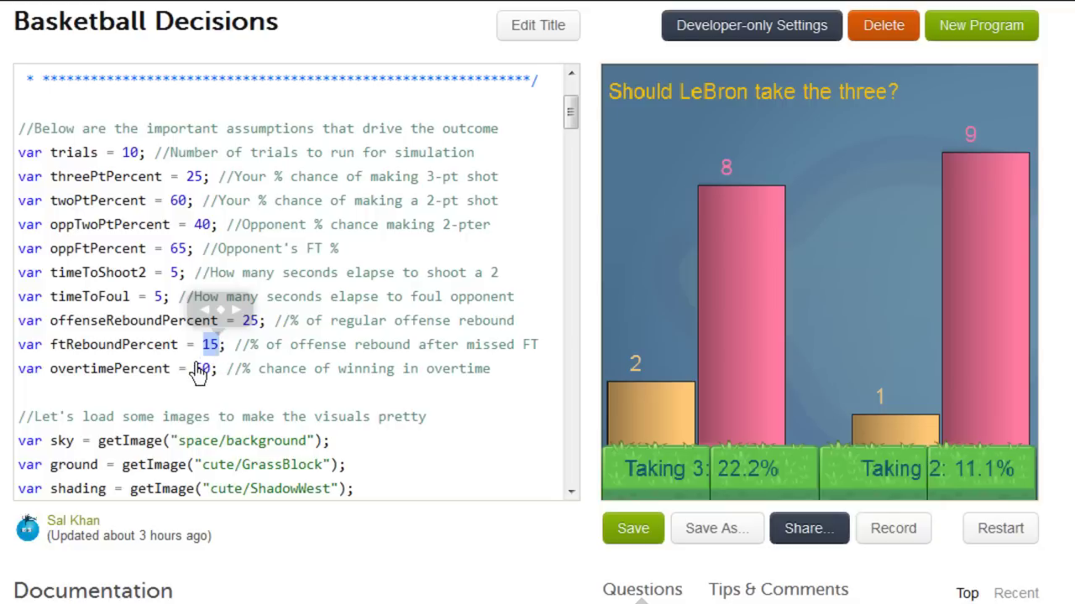
{"action": "left_click", "coordinate": [204, 369]}
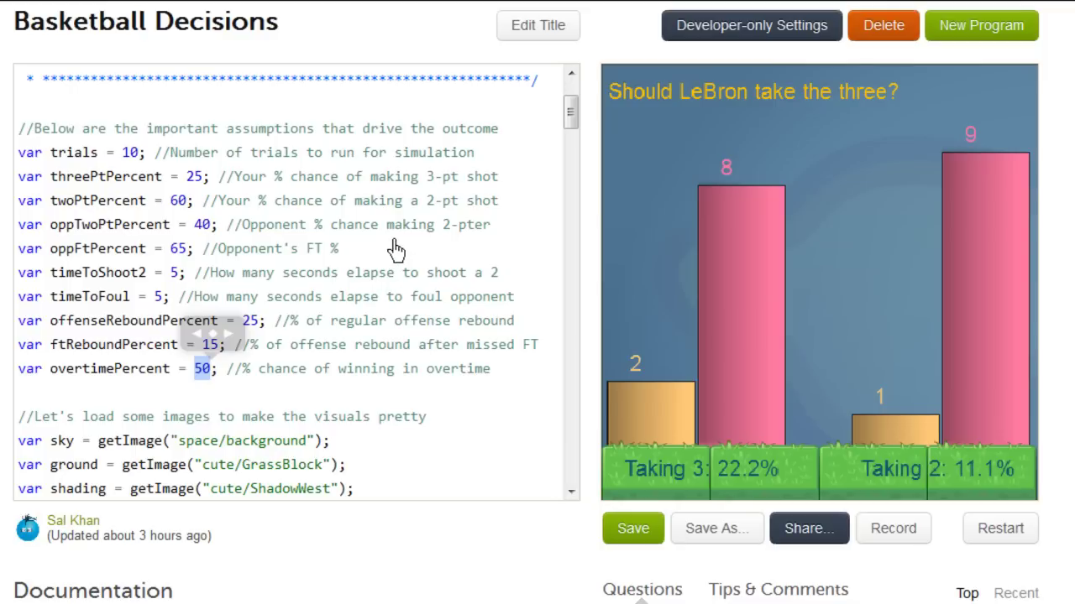
{"action": "scroll", "coordinate": [393, 255], "scroll_direction": "down", "scroll_amount": 2}
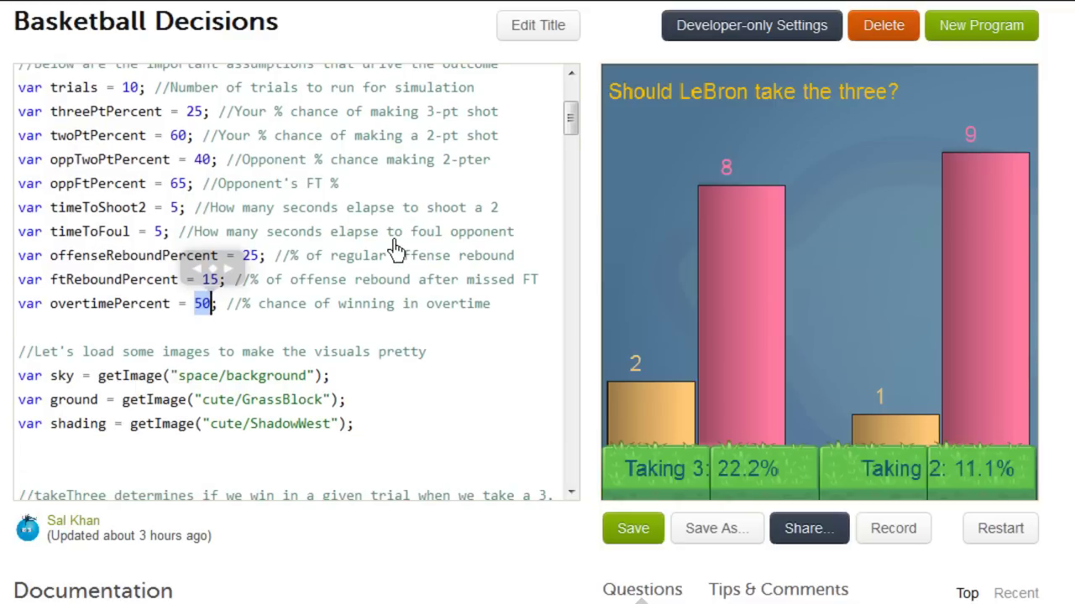
{"action": "scroll", "coordinate": [395, 250], "scroll_direction": "down", "scroll_amount": 2}
{"action": "scroll", "coordinate": [396, 249], "scroll_direction": "down", "scroll_amount": 2}
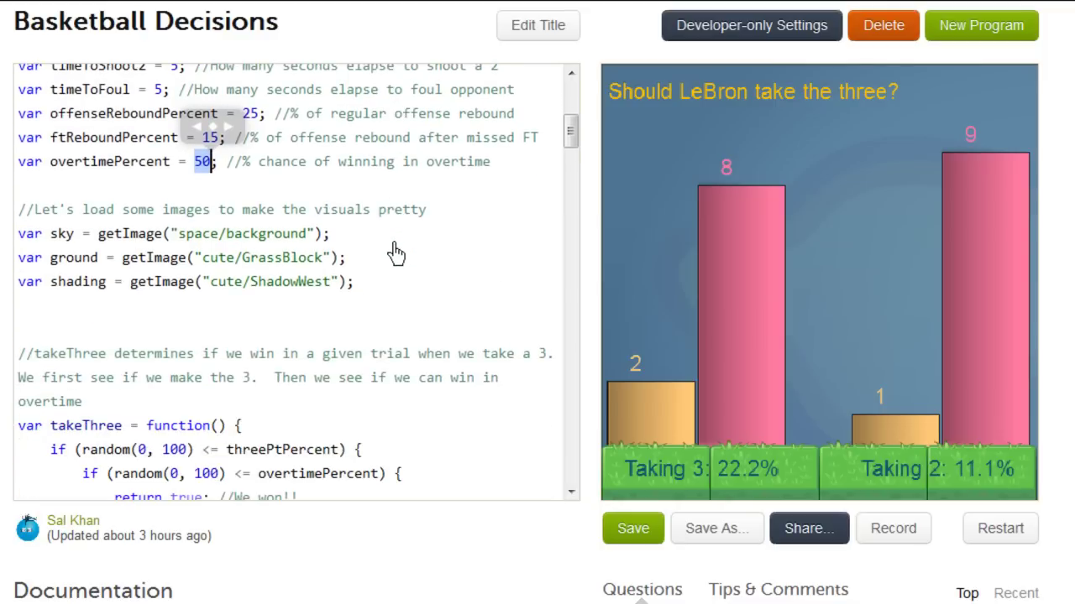
{"action": "left_click", "coordinate": [368, 269]}
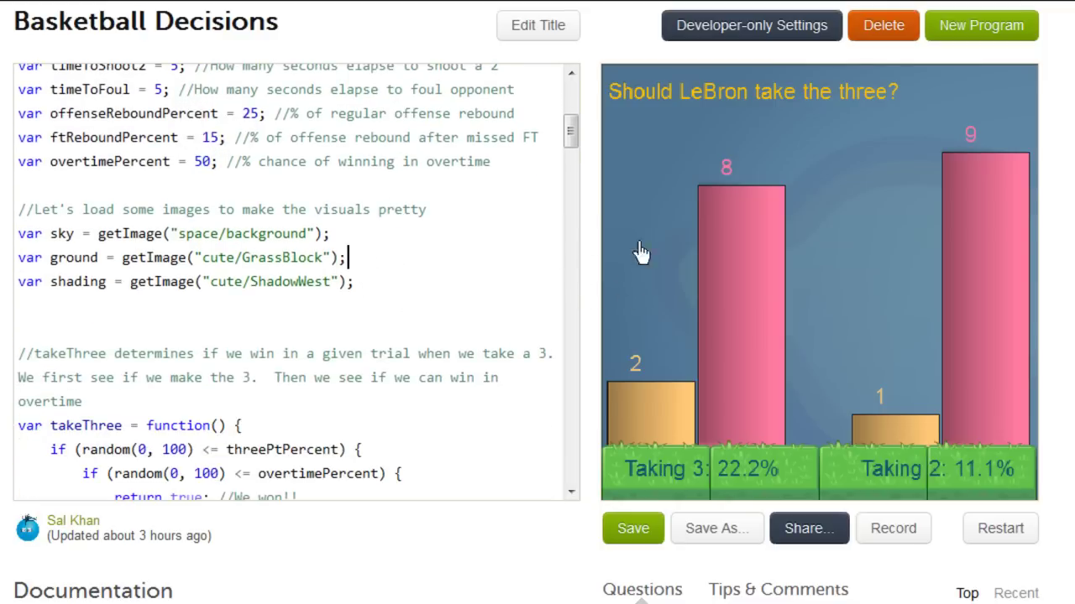
- Walk through takeThree: the three-point check, the overtime win check and the return false
{"action": "scroll", "coordinate": [389, 260], "scroll_direction": "down", "scroll_amount": 4}
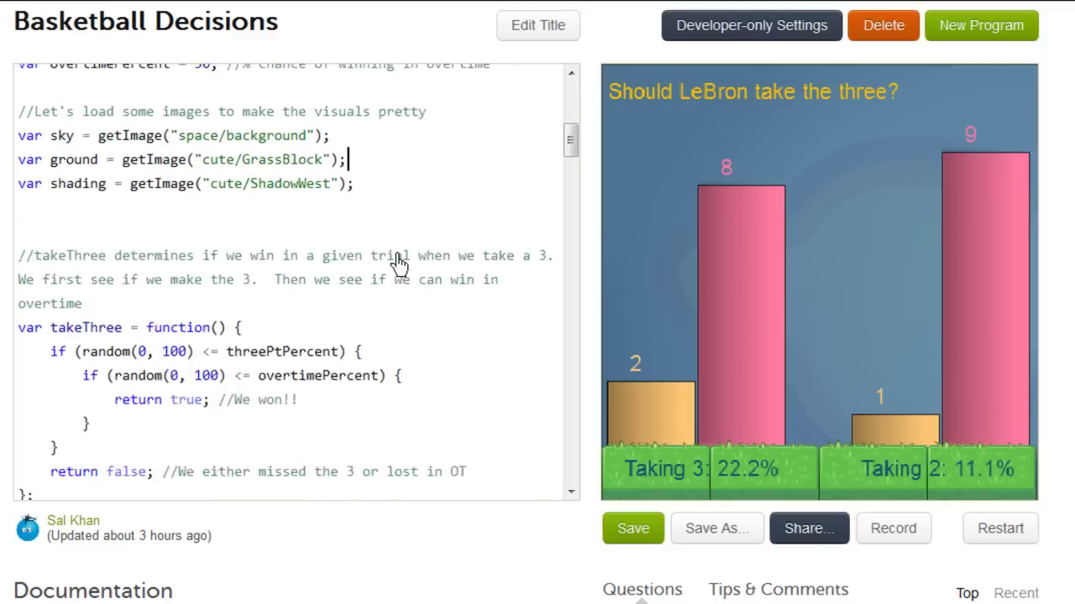
{"action": "scroll", "coordinate": [394, 263], "scroll_direction": "down", "scroll_amount": 2}
{"action": "scroll", "coordinate": [398, 265], "scroll_direction": "down", "scroll_amount": 3}
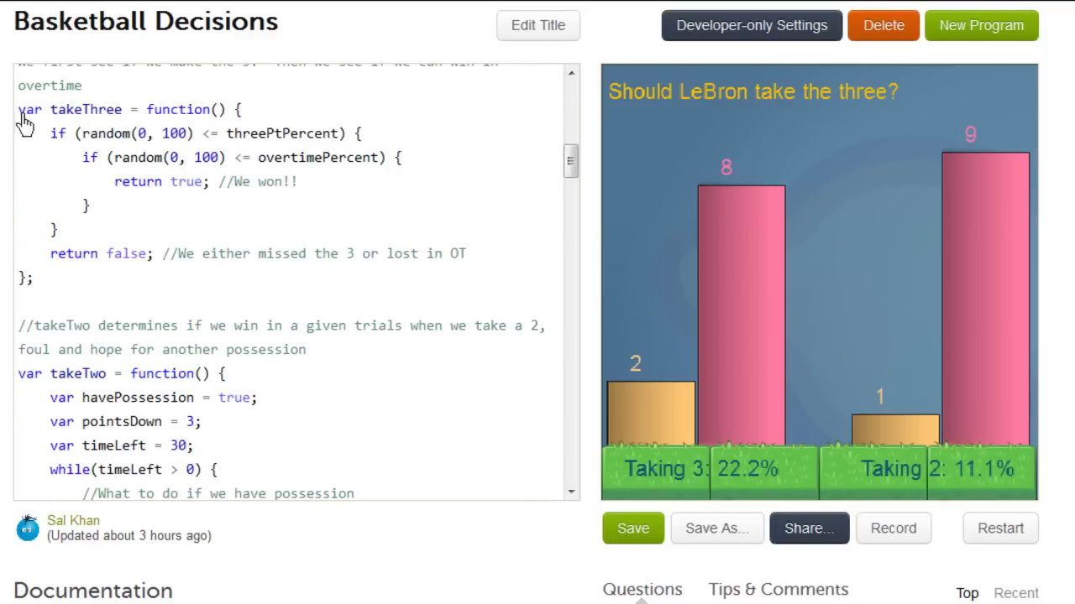
{"action": "left_click_drag", "start_coordinate": [23, 111], "coordinate": [71, 291]}
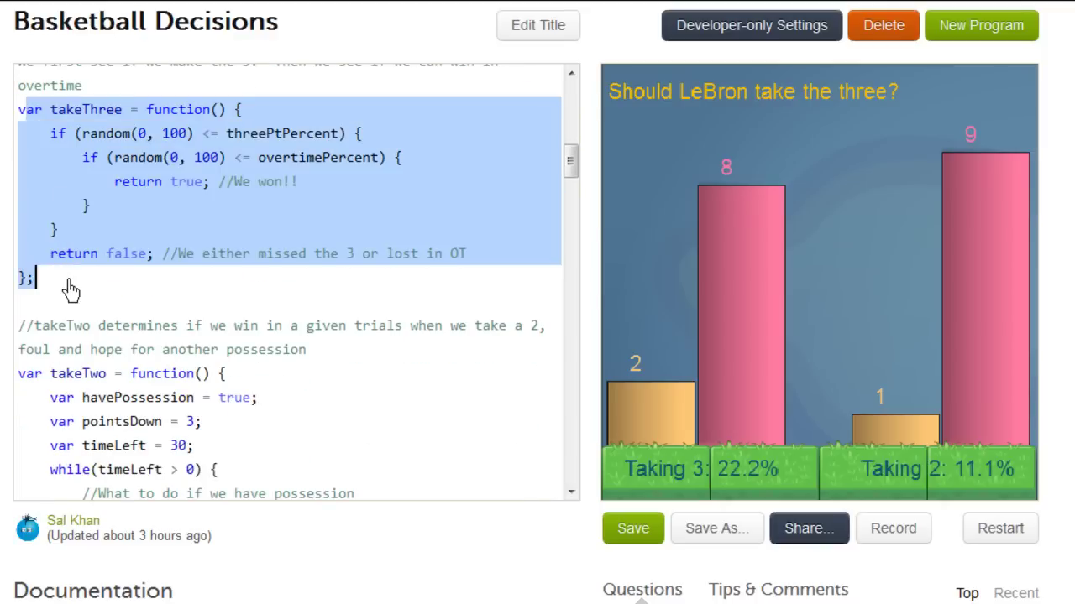
{"action": "left_click", "coordinate": [45, 144]}
{"action": "double_click", "coordinate": [57, 134]}
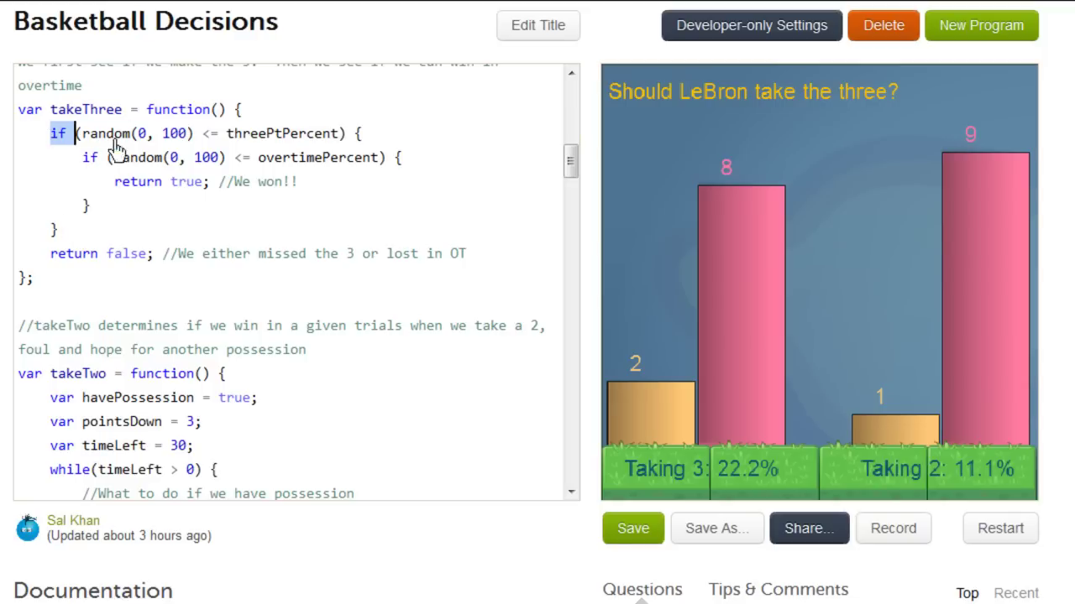
{"action": "left_click_drag", "start_coordinate": [115, 150], "coordinate": [382, 153]}
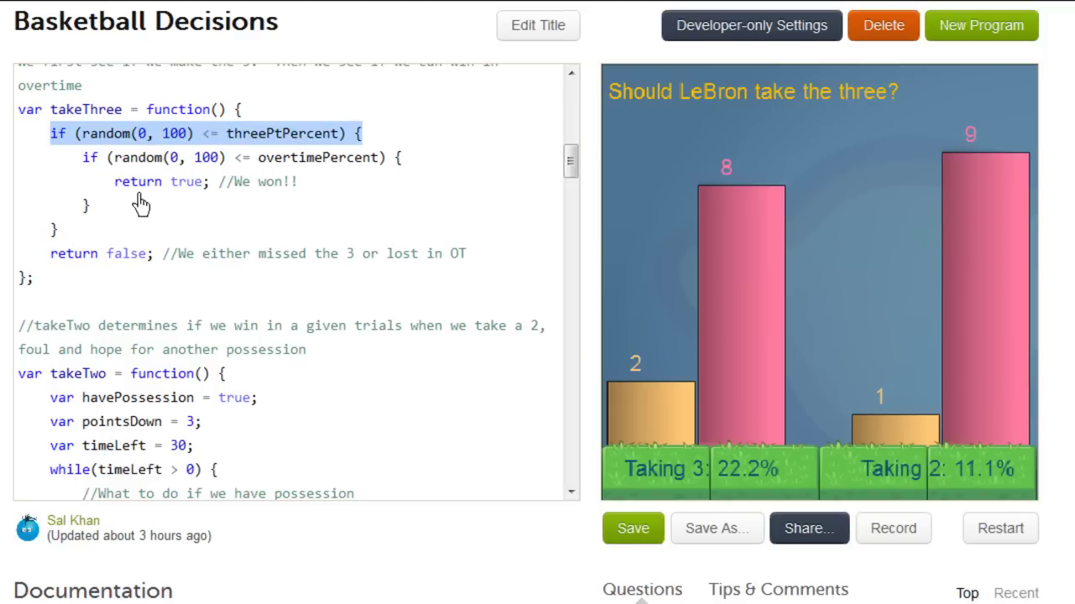
{"action": "left_click_drag", "start_coordinate": [83, 159], "coordinate": [340, 182]}
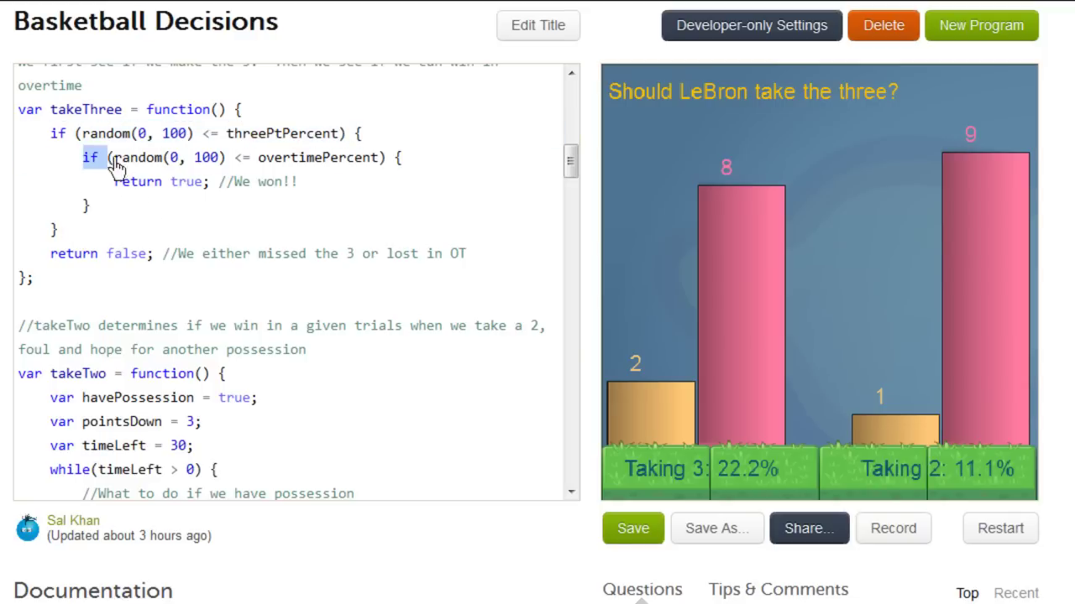
{"action": "left_click", "coordinate": [340, 204]}
{"action": "left_click_drag", "start_coordinate": [53, 253], "coordinate": [155, 262]}
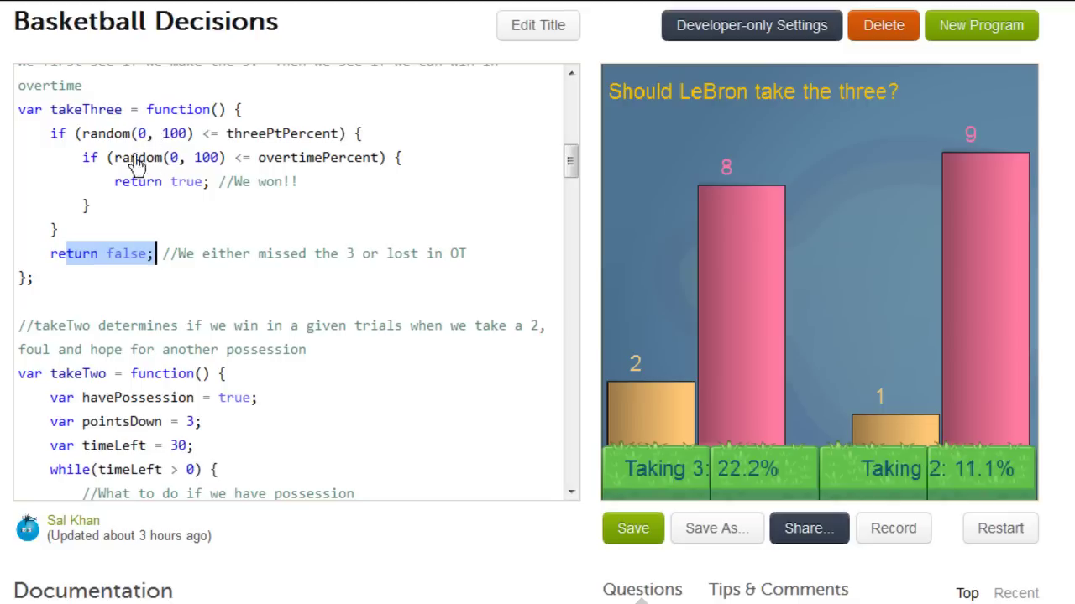
- Highlight takeTwo's starting values: possession, 3 points down and time left
{"action": "scroll", "coordinate": [137, 239], "scroll_direction": "down", "scroll_amount": 1}
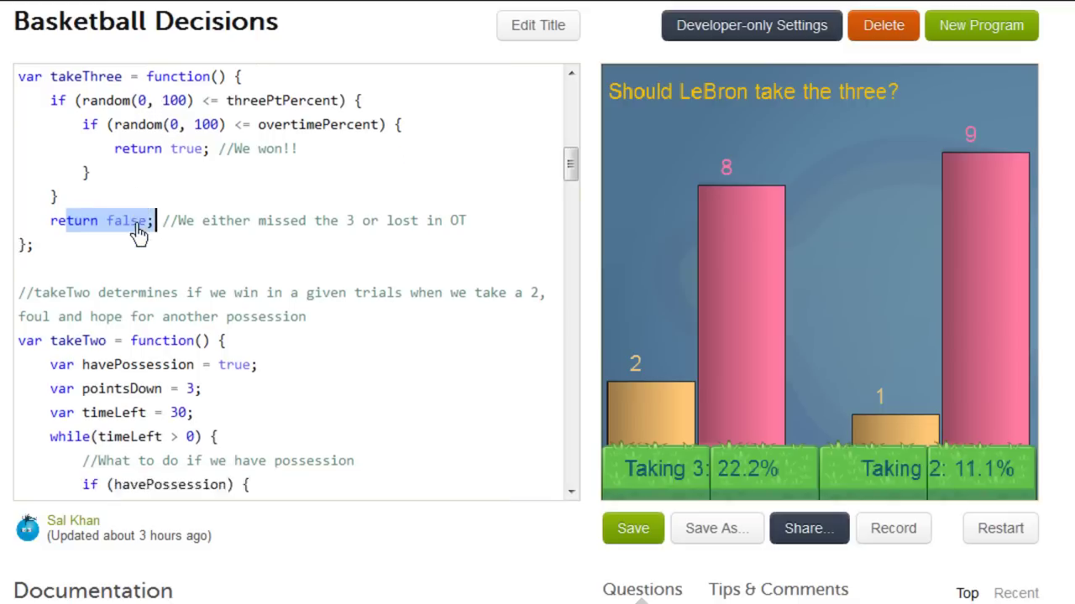
{"action": "scroll", "coordinate": [138, 234], "scroll_direction": "down", "scroll_amount": 5}
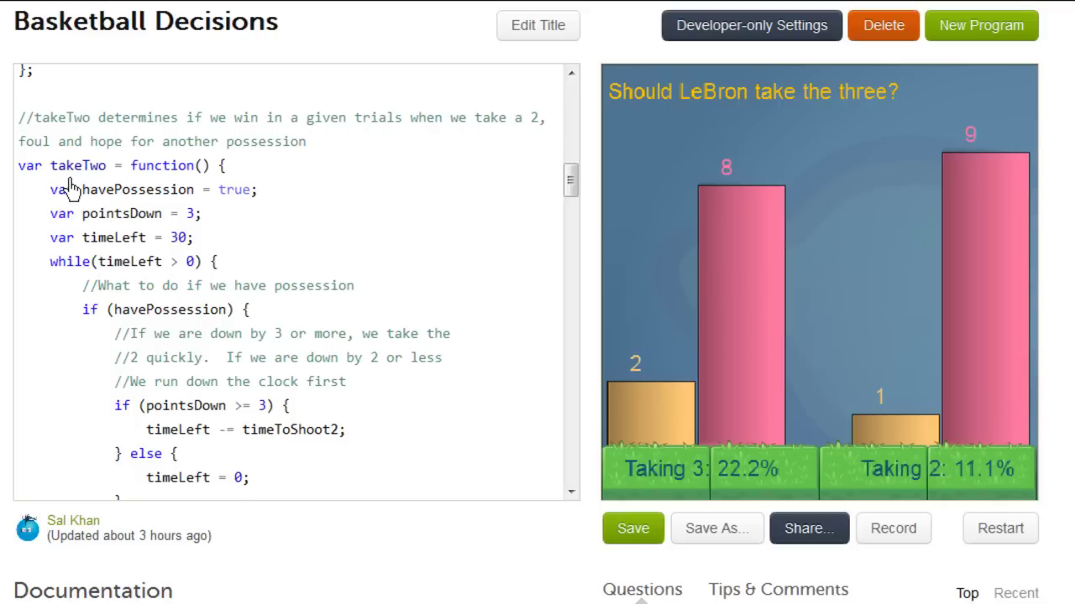
{"action": "left_click_drag", "start_coordinate": [80, 189], "coordinate": [260, 192]}
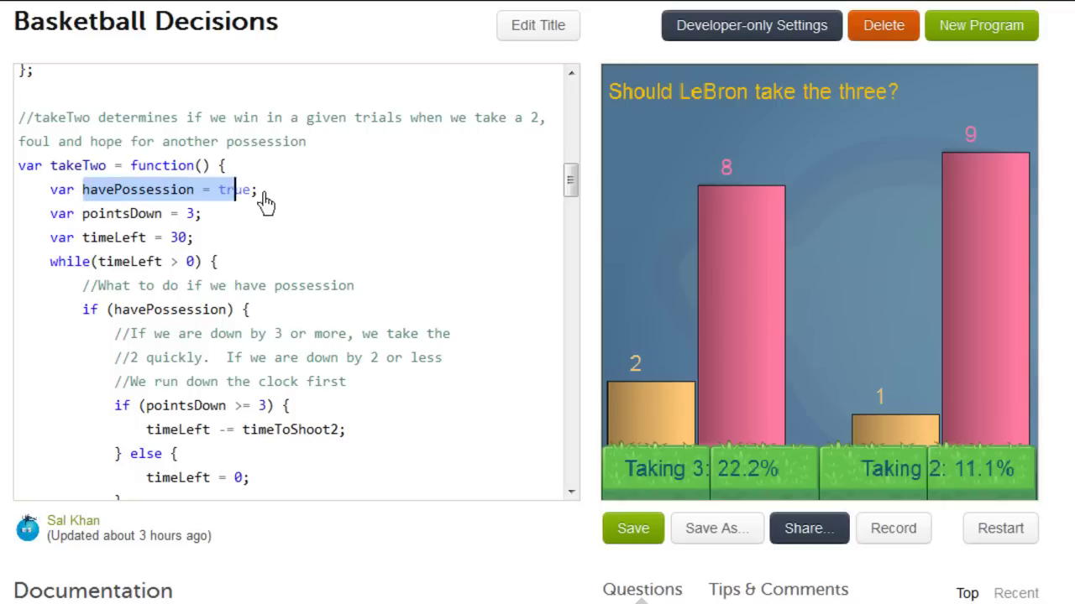
{"action": "left_click_drag", "start_coordinate": [82, 214], "coordinate": [202, 215]}
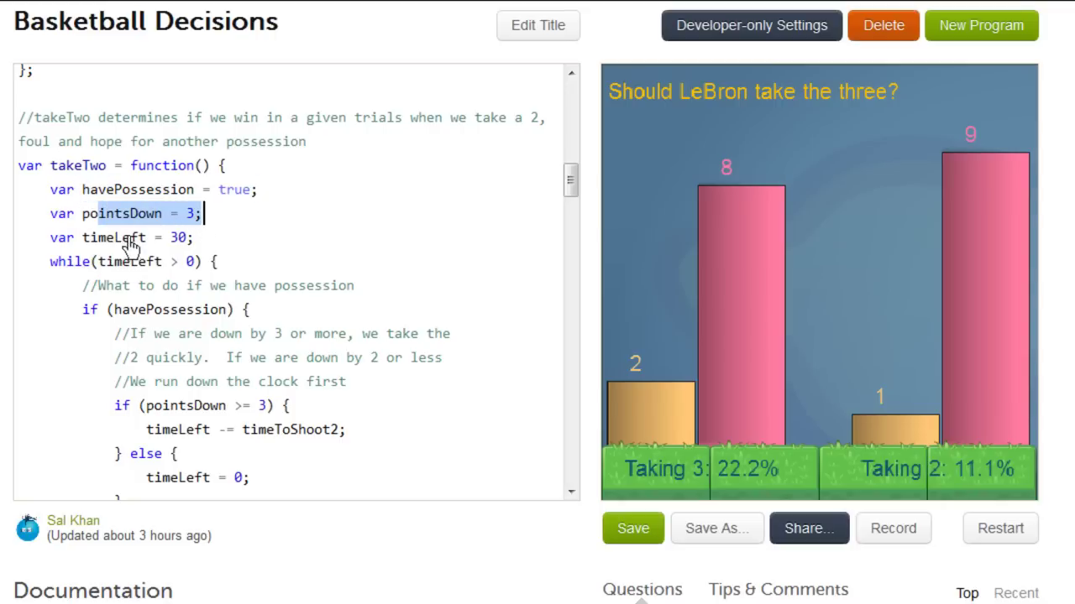
{"action": "left_click_drag", "start_coordinate": [130, 238], "coordinate": [196, 239]}
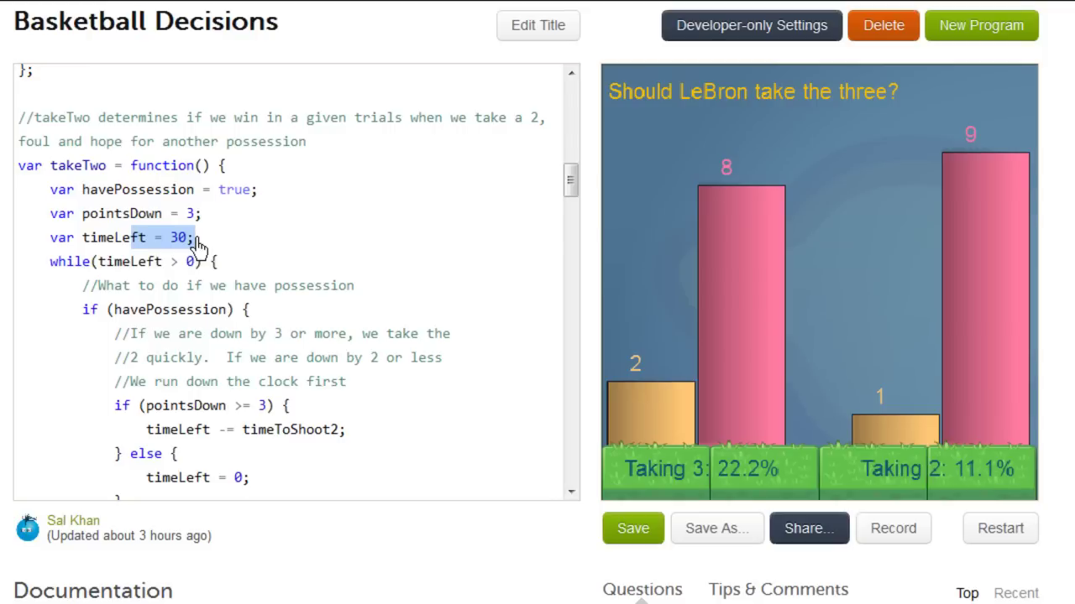
{"action": "left_click", "coordinate": [209, 242]}
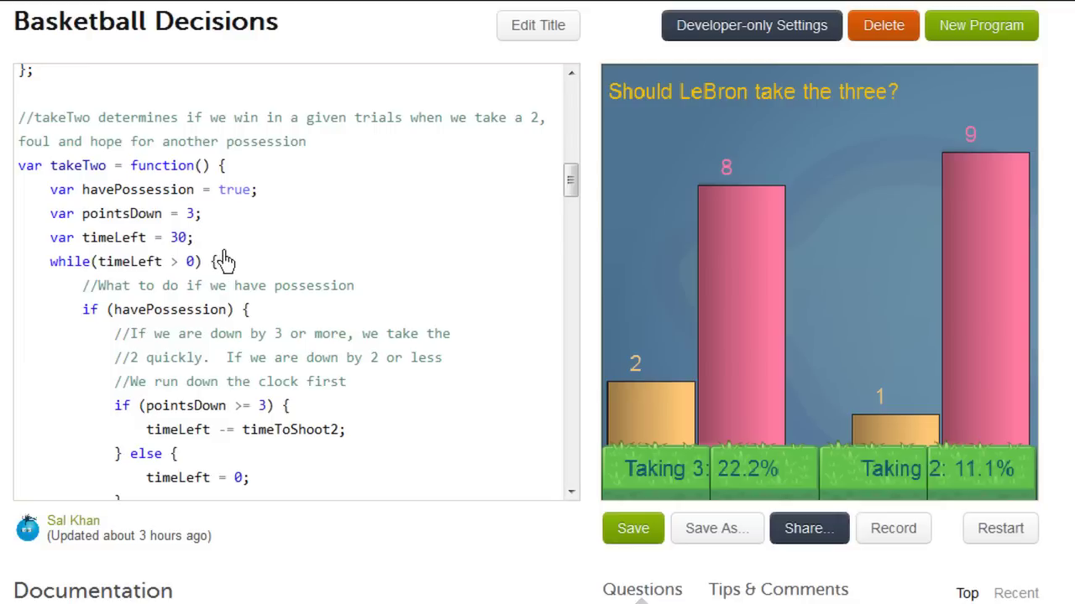
- Point out takeTwo's possession check, the quick-2 shot time and running the clock down
{"action": "scroll", "coordinate": [223, 261], "scroll_direction": "down", "scroll_amount": 2}
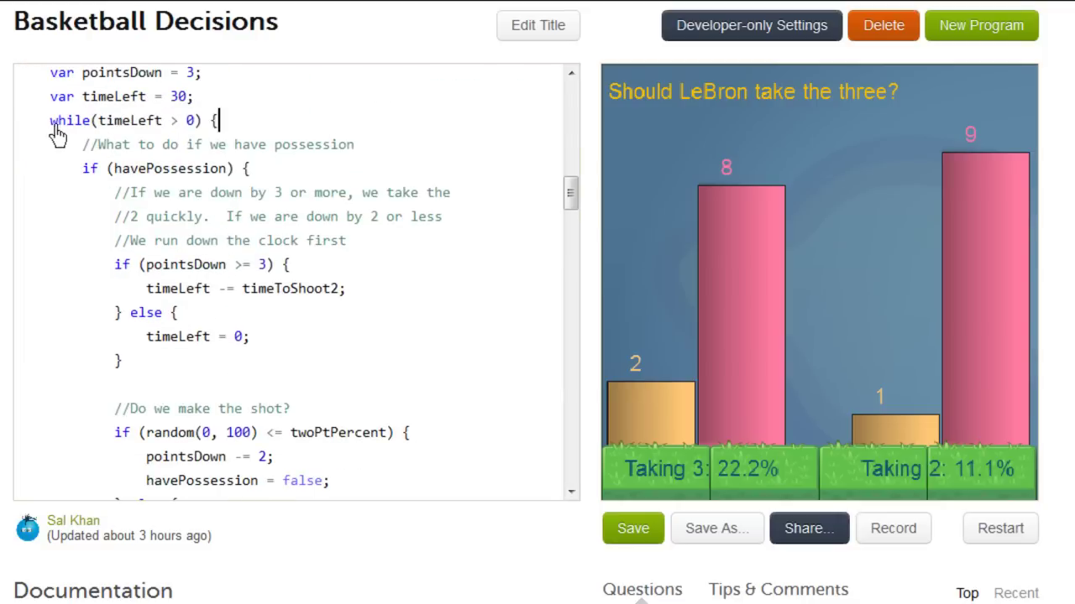
{"action": "left_click_drag", "start_coordinate": [50, 123], "coordinate": [217, 126]}
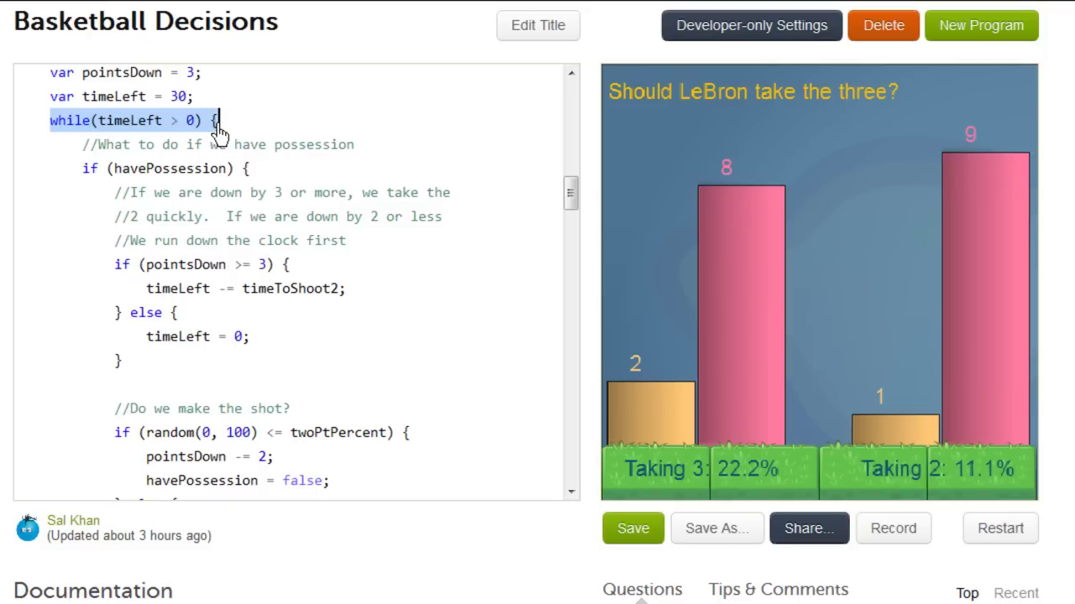
{"action": "left_click_drag", "start_coordinate": [83, 170], "coordinate": [256, 180]}
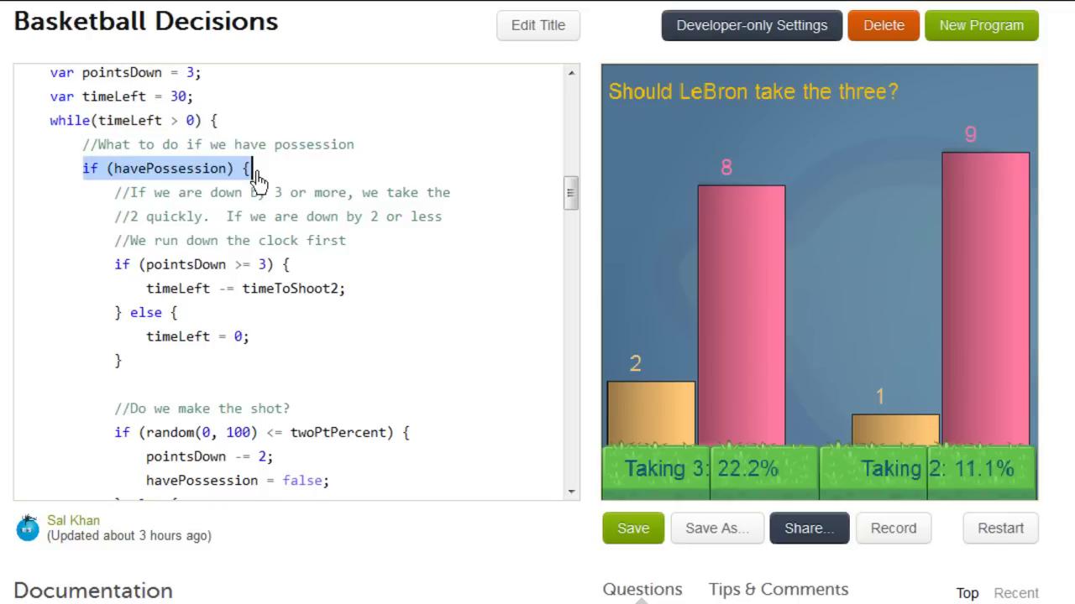
{"action": "scroll", "coordinate": [408, 344], "scroll_direction": "down", "scroll_amount": 1}
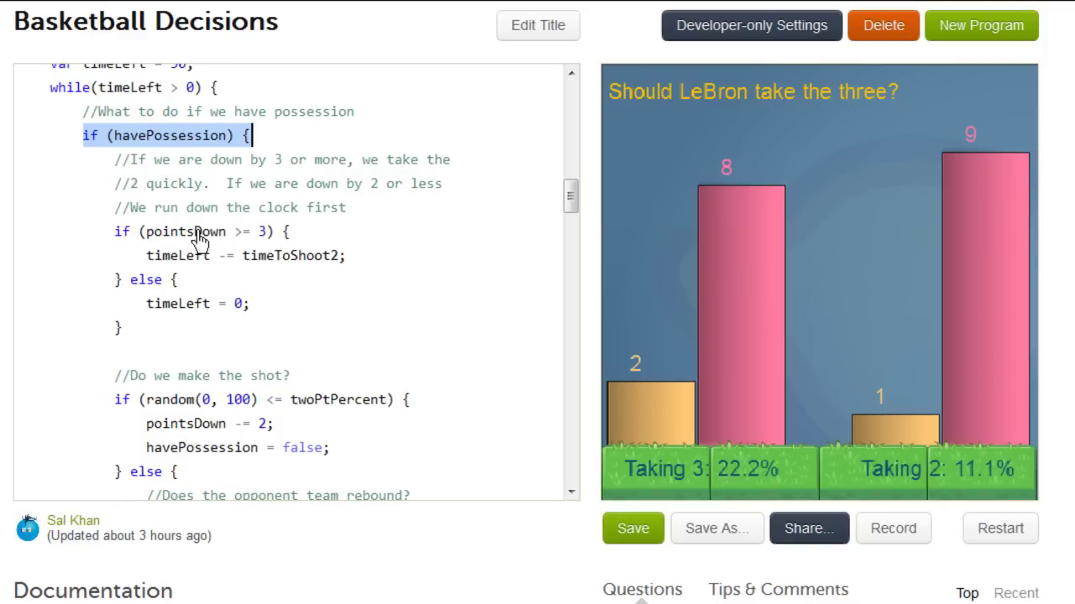
{"action": "left_click_drag", "start_coordinate": [147, 256], "coordinate": [343, 267]}
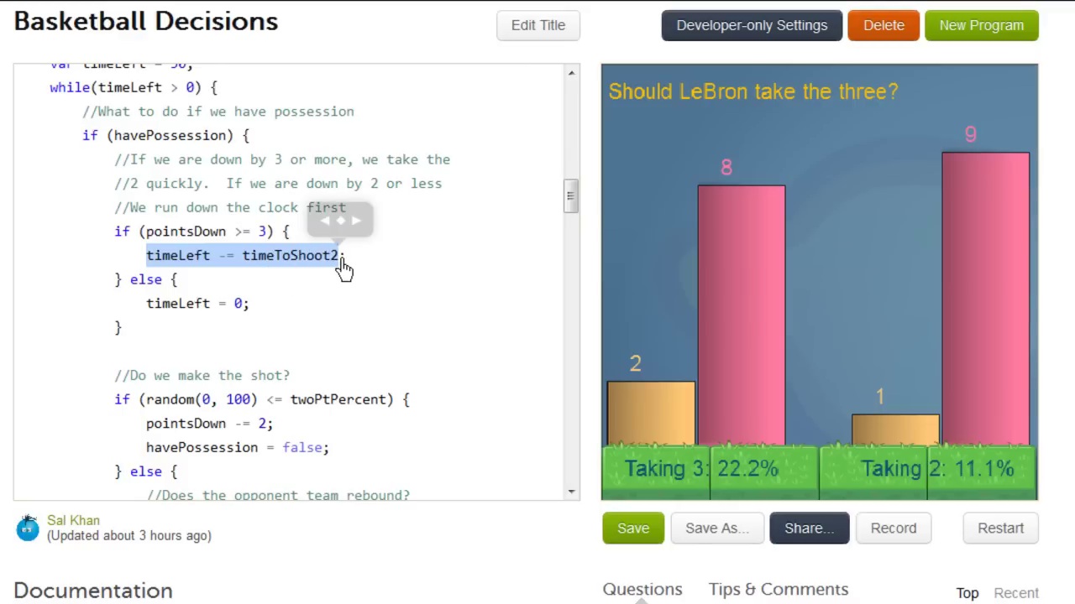
{"action": "left_click", "coordinate": [147, 315]}
{"action": "left_click_drag", "start_coordinate": [147, 315], "coordinate": [251, 313]}
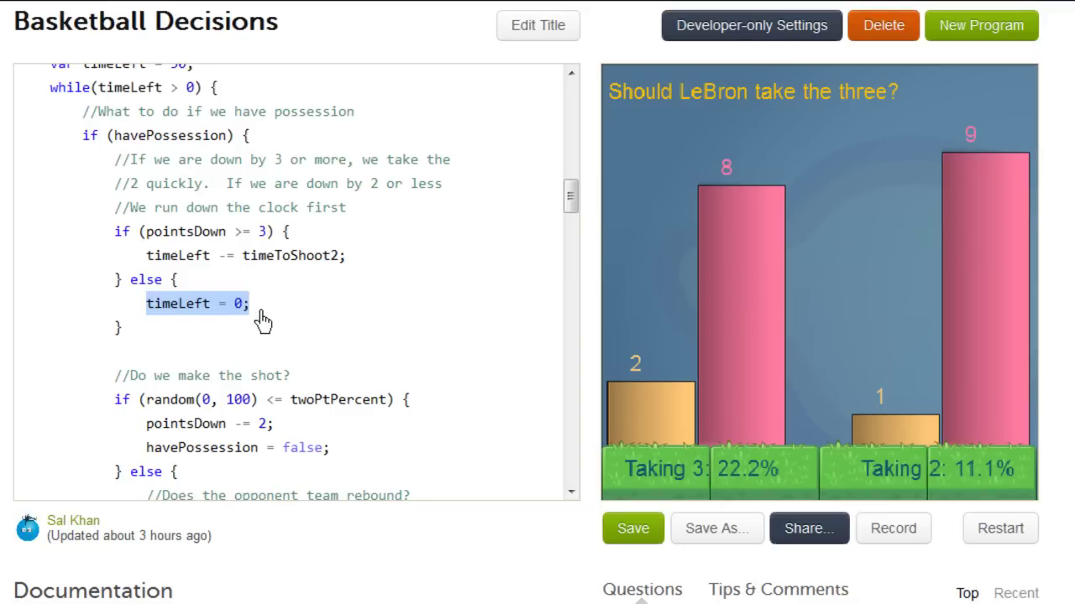
- Point out the made-two check and the possession changes after makes and opponent rebounds
{"action": "scroll", "coordinate": [256, 319], "scroll_direction": "down", "scroll_amount": 3}
{"action": "scroll", "coordinate": [256, 315], "scroll_direction": "down", "scroll_amount": 1}
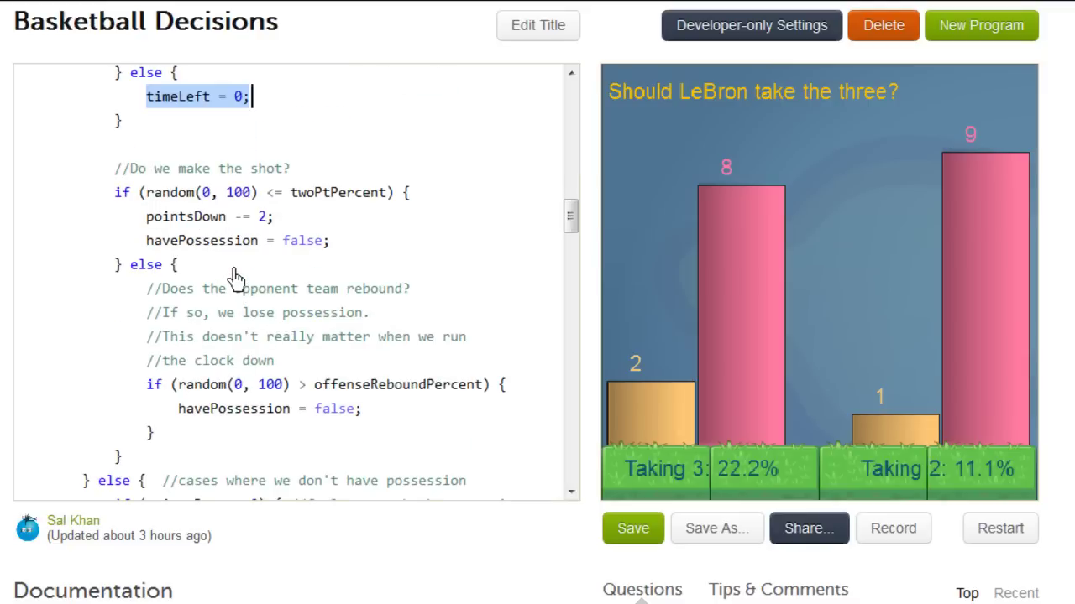
{"action": "left_click_drag", "start_coordinate": [114, 192], "coordinate": [286, 218]}
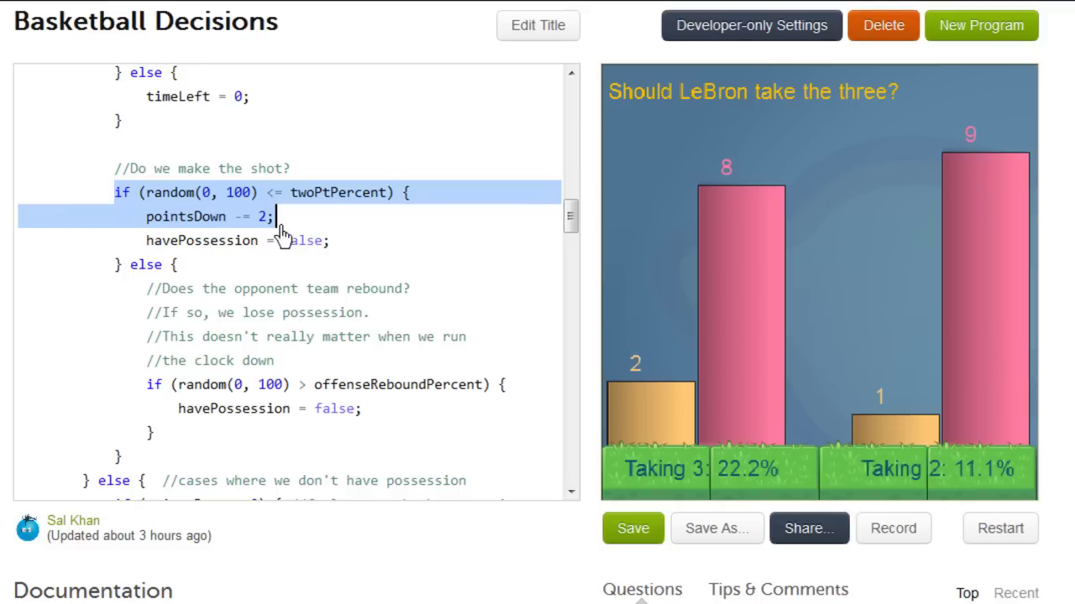
{"action": "left_click_drag", "start_coordinate": [276, 241], "coordinate": [330, 241]}
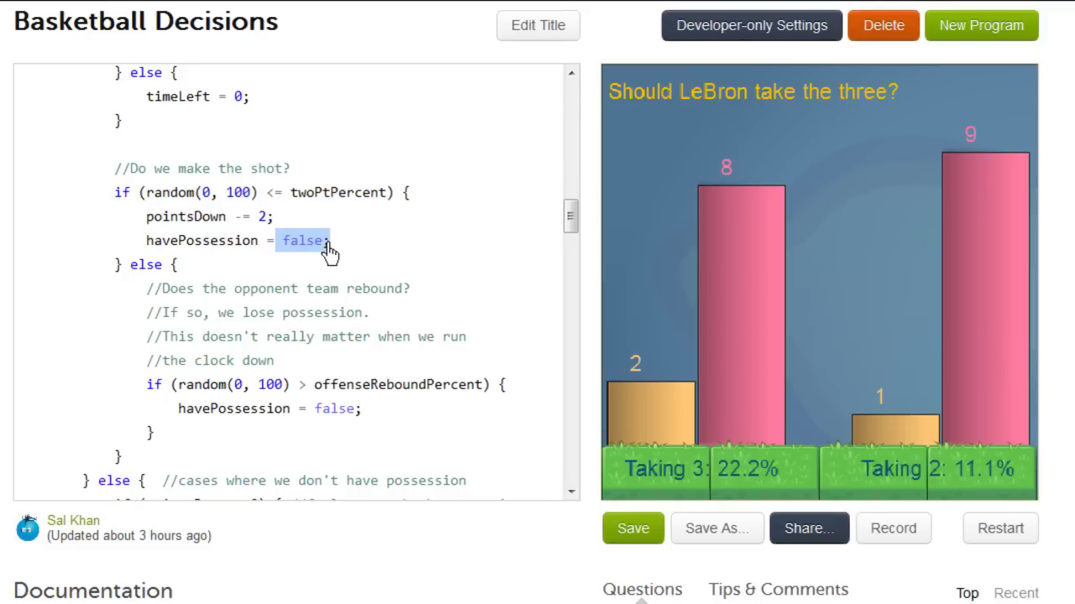
{"action": "left_click", "coordinate": [354, 265]}
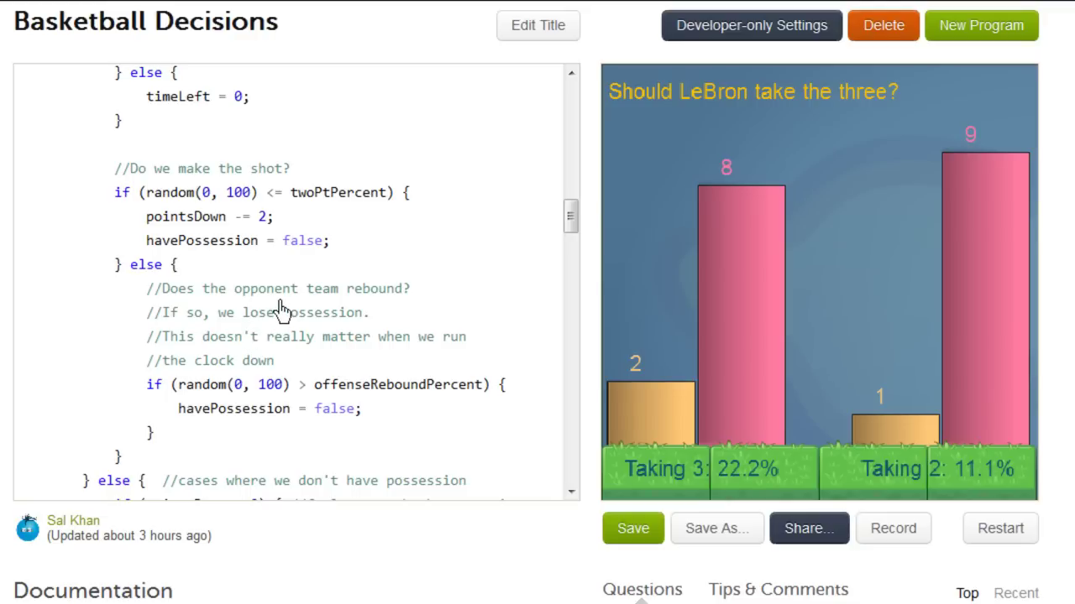
{"action": "scroll", "coordinate": [281, 310], "scroll_direction": "down", "scroll_amount": 1}
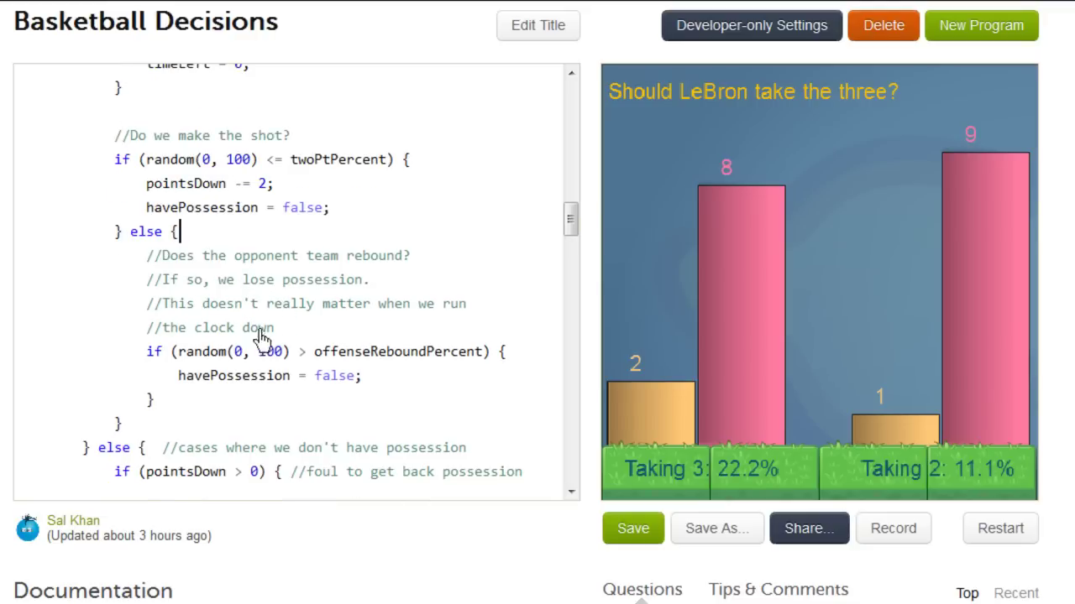
{"action": "left_click_drag", "start_coordinate": [171, 360], "coordinate": [506, 360]}
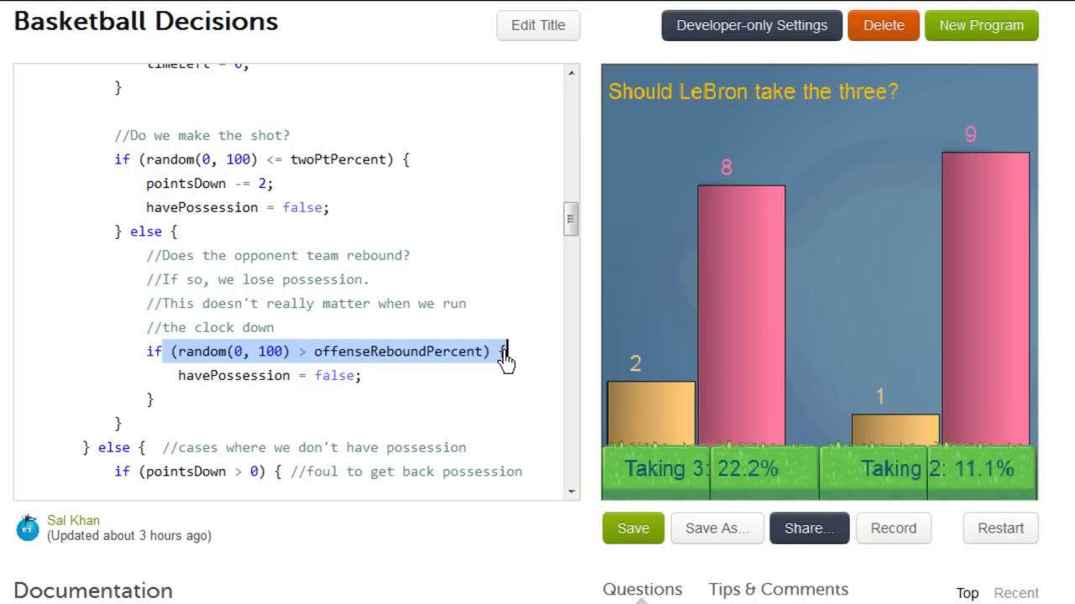
{"action": "left_click_drag", "start_coordinate": [259, 380], "coordinate": [372, 382]}
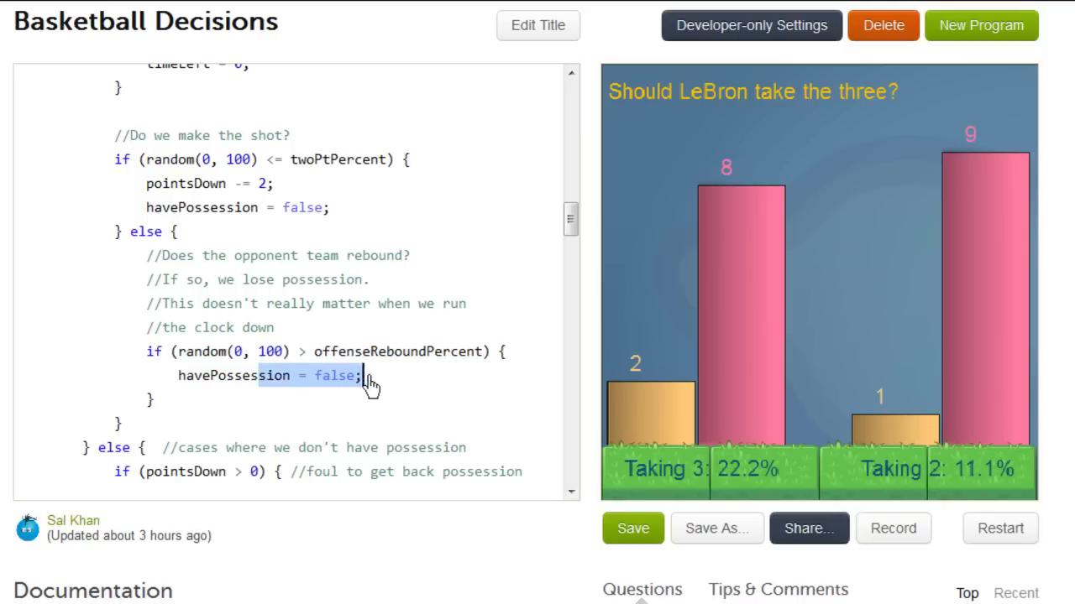
- Walk through the fouling logic: the foul time, the free throws and the second-free-throw rebound
{"action": "scroll", "coordinate": [355, 242], "scroll_direction": "down", "scroll_amount": 2}
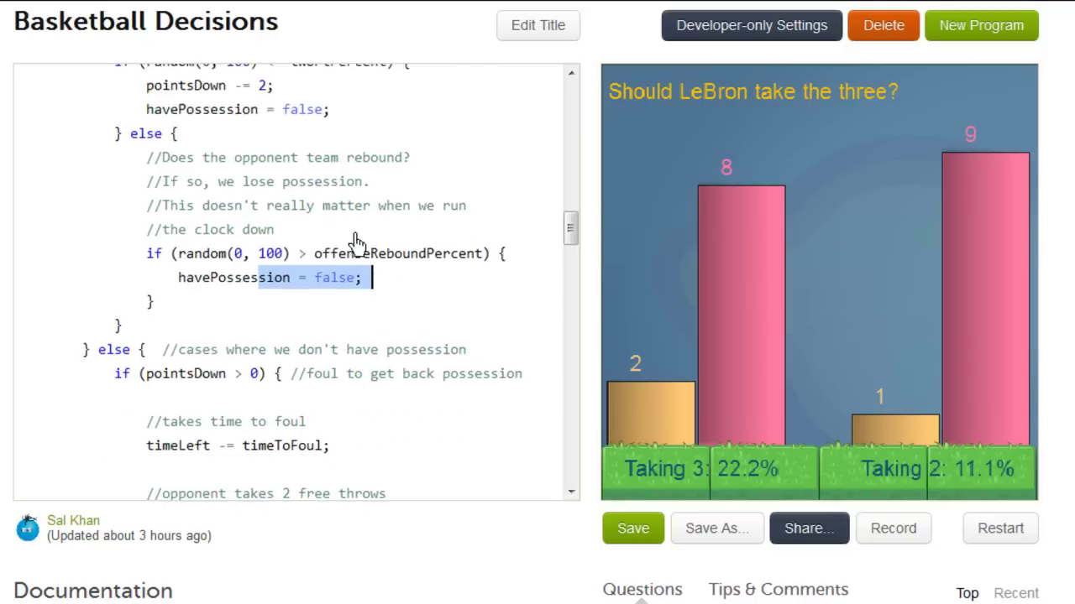
{"action": "scroll", "coordinate": [357, 242], "scroll_direction": "down", "scroll_amount": 3}
{"action": "scroll", "coordinate": [355, 242], "scroll_direction": "down", "scroll_amount": 1}
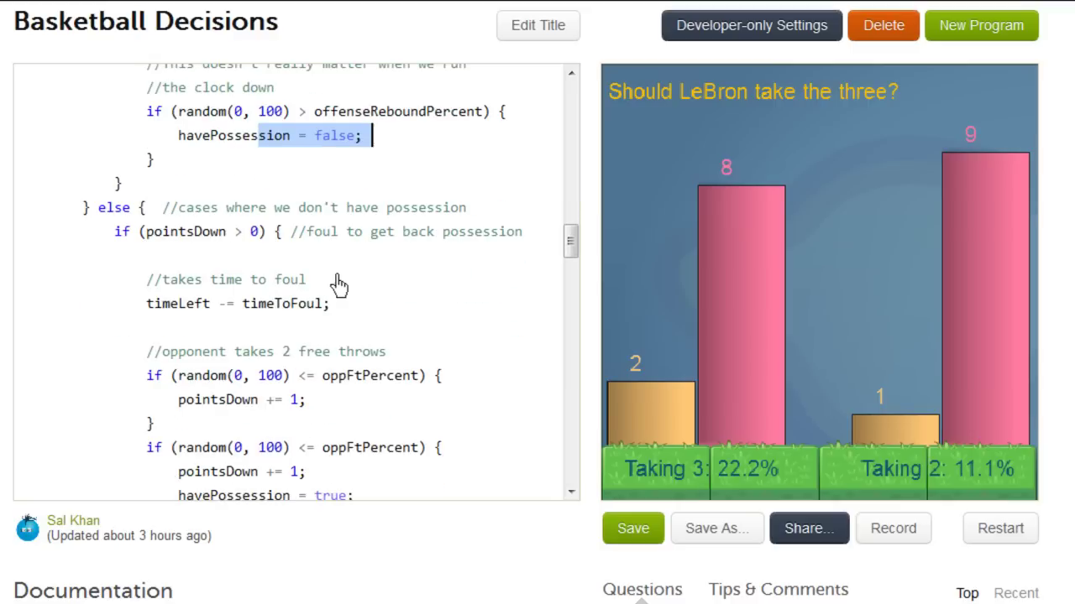
{"action": "scroll", "coordinate": [317, 282], "scroll_direction": "down", "scroll_amount": 1}
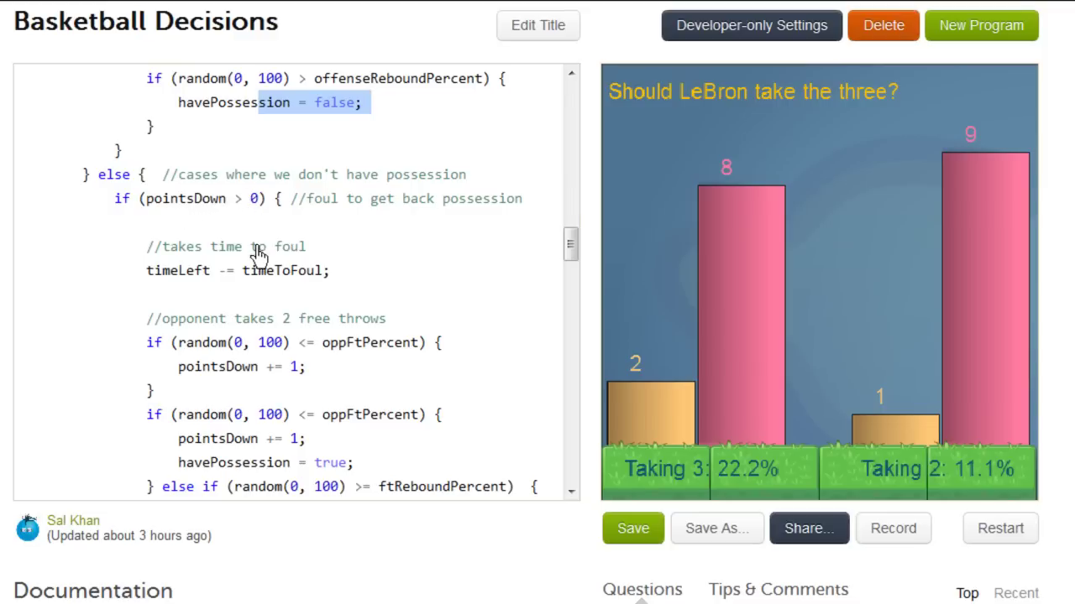
{"action": "scroll", "coordinate": [325, 250], "scroll_direction": "down", "scroll_amount": 1}
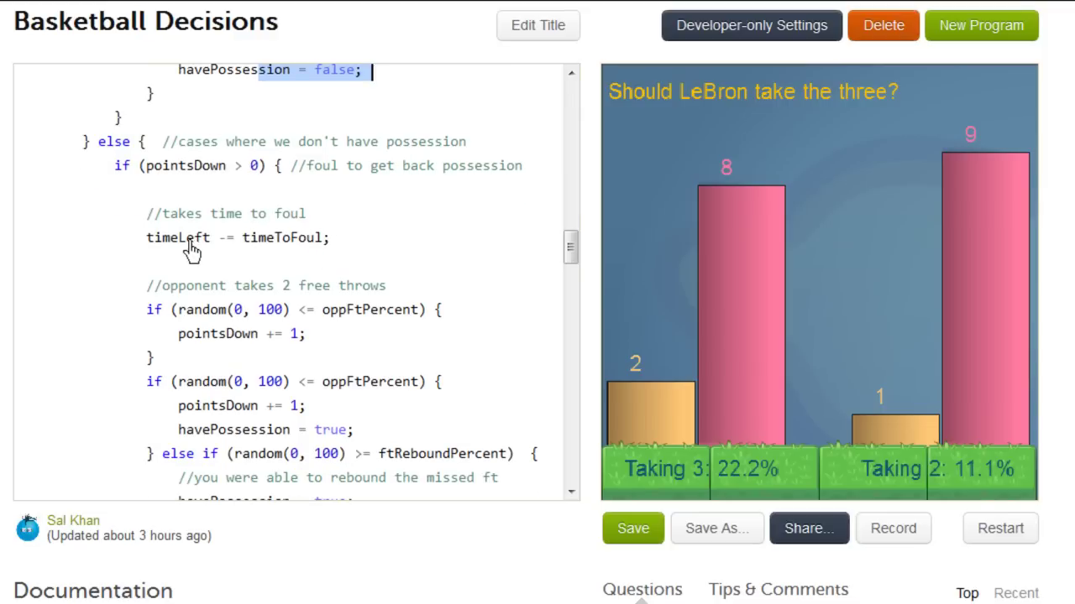
{"action": "left_click_drag", "start_coordinate": [187, 240], "coordinate": [331, 241]}
{"action": "scroll", "coordinate": [344, 263], "scroll_direction": "down", "scroll_amount": 1}
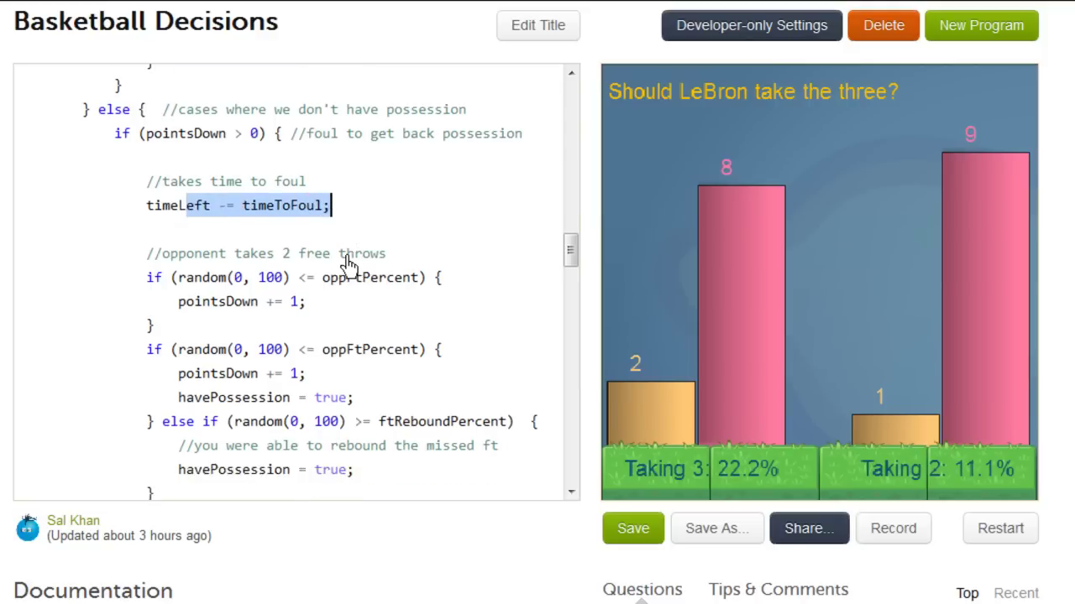
{"action": "scroll", "coordinate": [347, 268], "scroll_direction": "down", "scroll_amount": 2}
{"action": "mouse_move", "coordinate": [147, 214]}
{"action": "left_mouse_down"}
{"action": "mouse_move", "coordinate": [235, 237]}
{"action": "mouse_move", "coordinate": [401, 345]}
{"action": "left_mouse_up"}
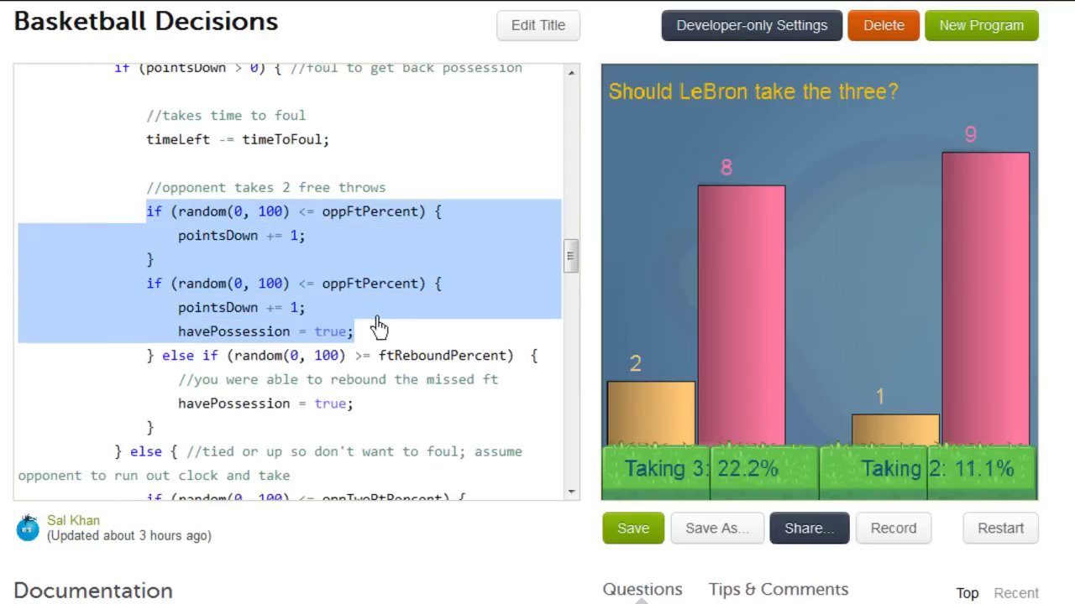
{"action": "scroll", "coordinate": [315, 298], "scroll_direction": "down", "scroll_amount": 3}
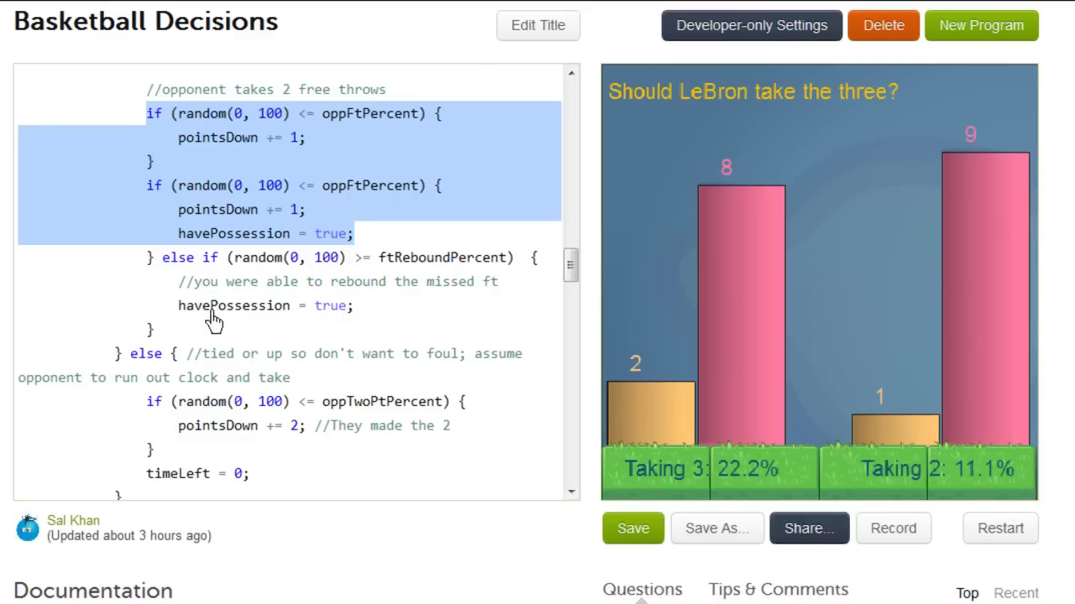
{"action": "left_click", "coordinate": [150, 190]}
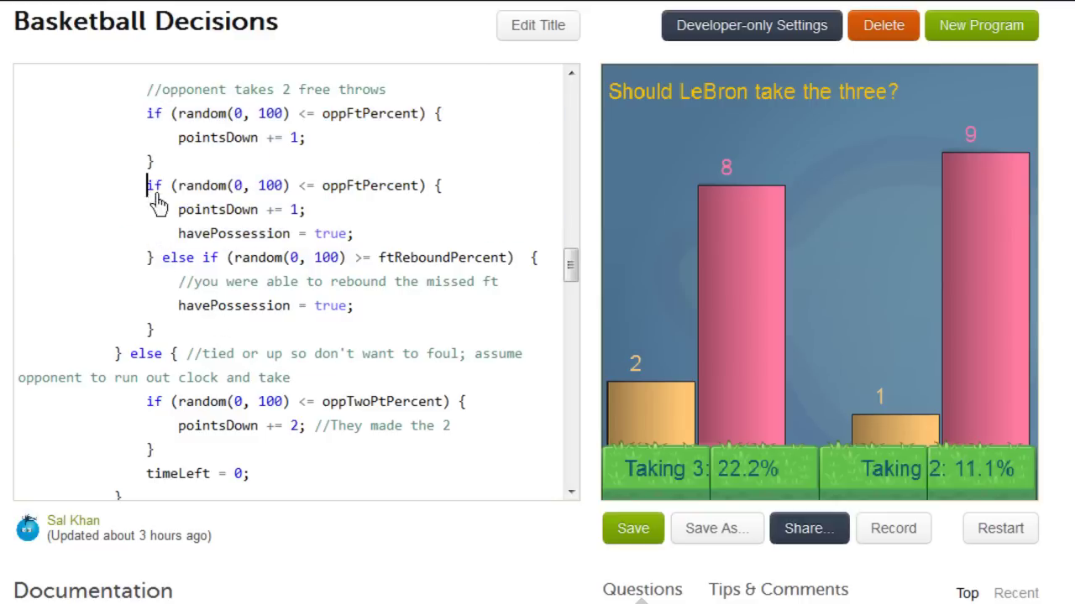
{"action": "mouse_move", "coordinate": [158, 204]}
{"action": "left_mouse_down"}
{"action": "mouse_move", "coordinate": [340, 307]}
{"action": "mouse_move", "coordinate": [329, 334]}
{"action": "left_mouse_up"}
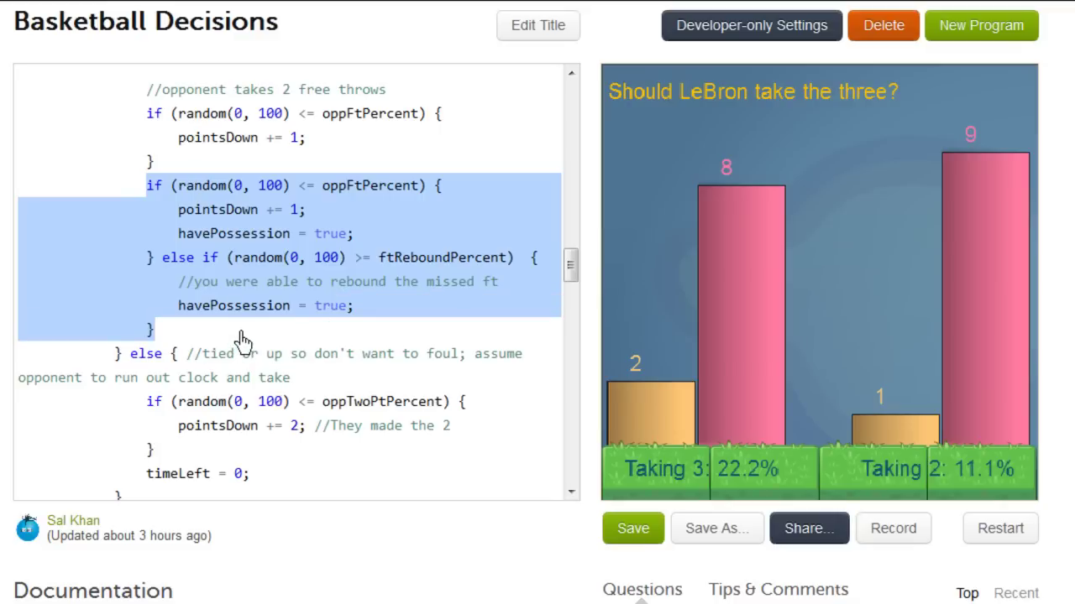
- Point out the opponent running out the clock and the win, loss and overtime outcomes
{"action": "scroll", "coordinate": [242, 339], "scroll_direction": "down", "scroll_amount": 2}
{"action": "scroll", "coordinate": [240, 339], "scroll_direction": "down", "scroll_amount": 1}
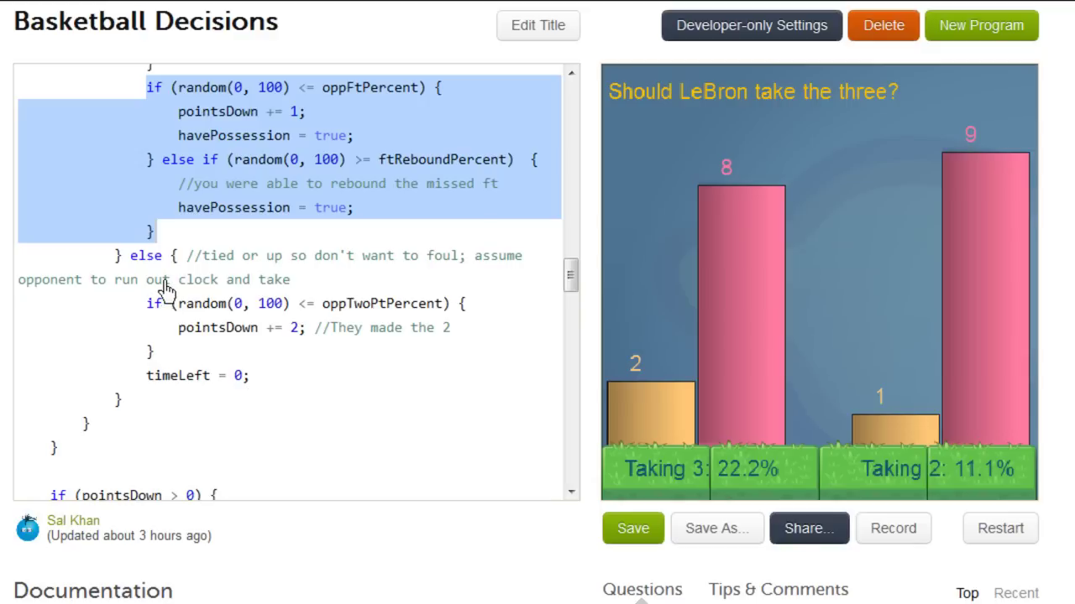
{"action": "left_click_drag", "start_coordinate": [162, 280], "coordinate": [210, 407]}
{"action": "scroll", "coordinate": [367, 319], "scroll_direction": "down", "scroll_amount": 2}
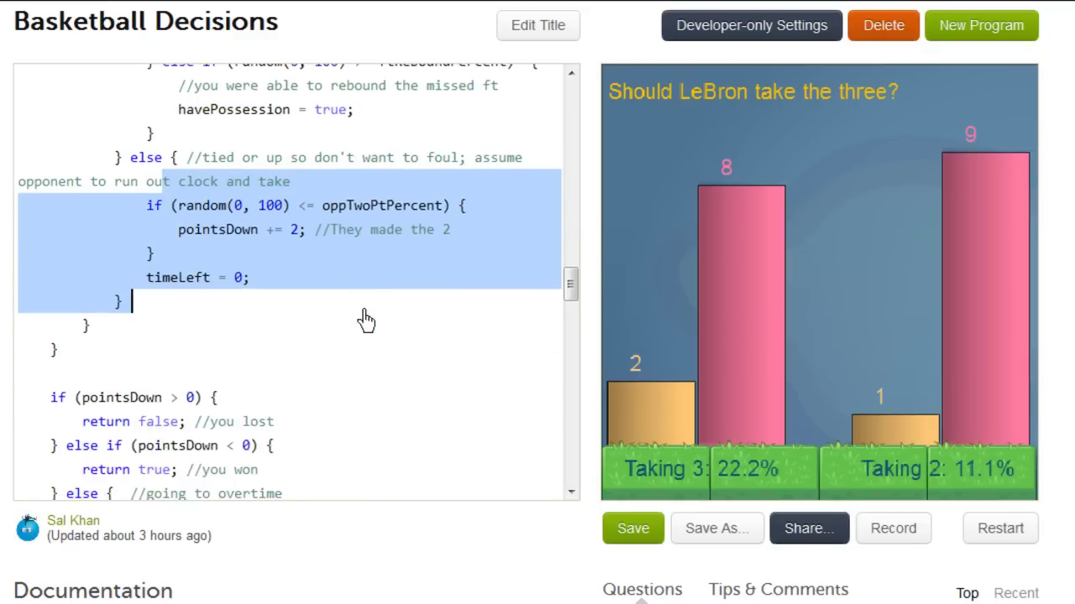
{"action": "scroll", "coordinate": [364, 319], "scroll_direction": "down", "scroll_amount": 2}
{"action": "scroll", "coordinate": [313, 294], "scroll_direction": "down", "scroll_amount": 3}
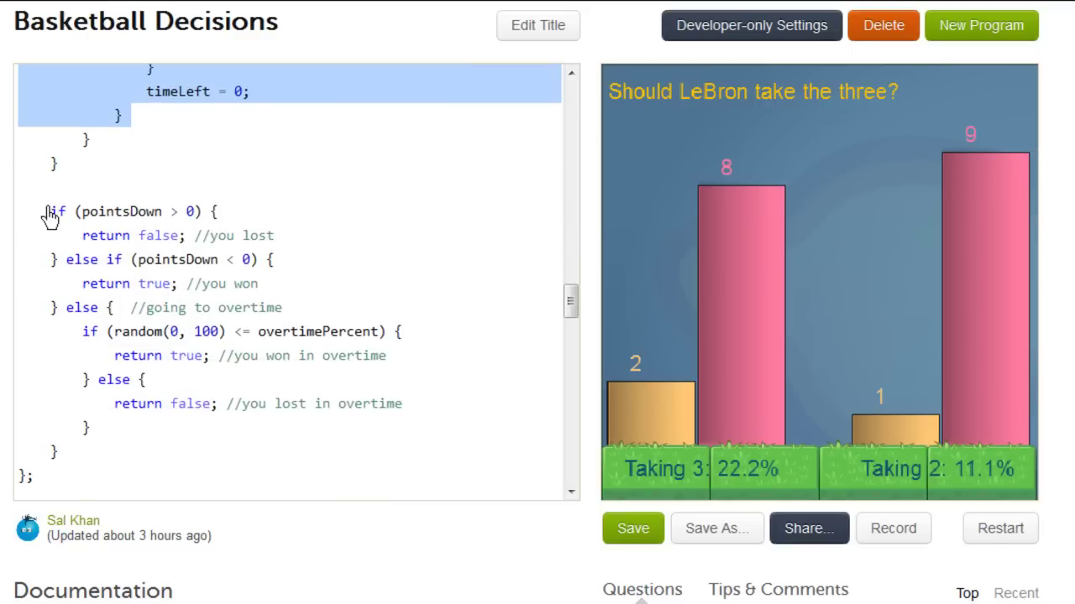
{"action": "left_click_drag", "start_coordinate": [49, 212], "coordinate": [220, 213]}
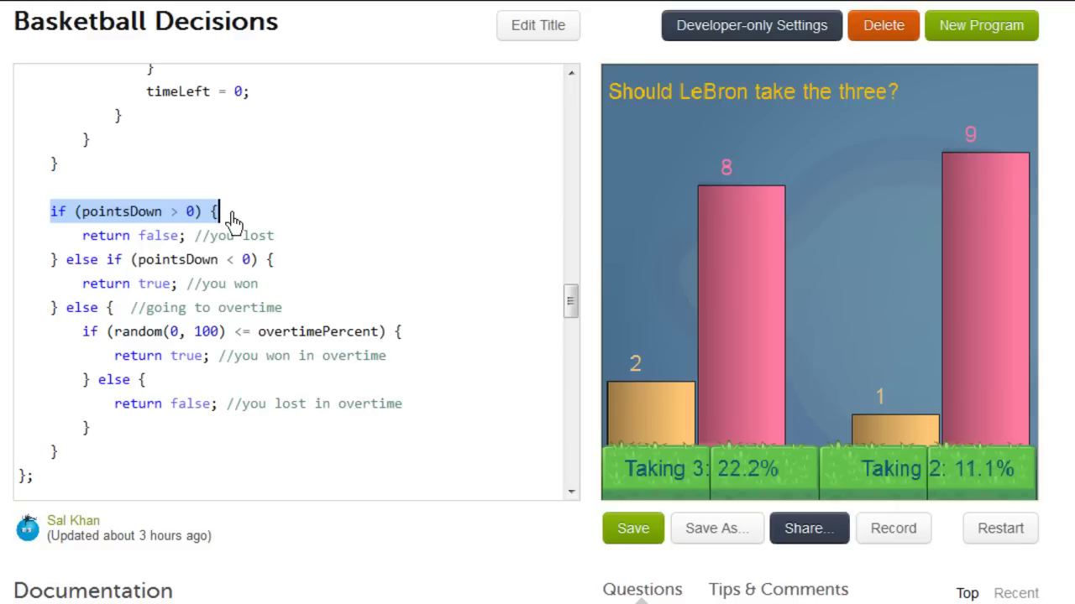
{"action": "left_click", "coordinate": [252, 210]}
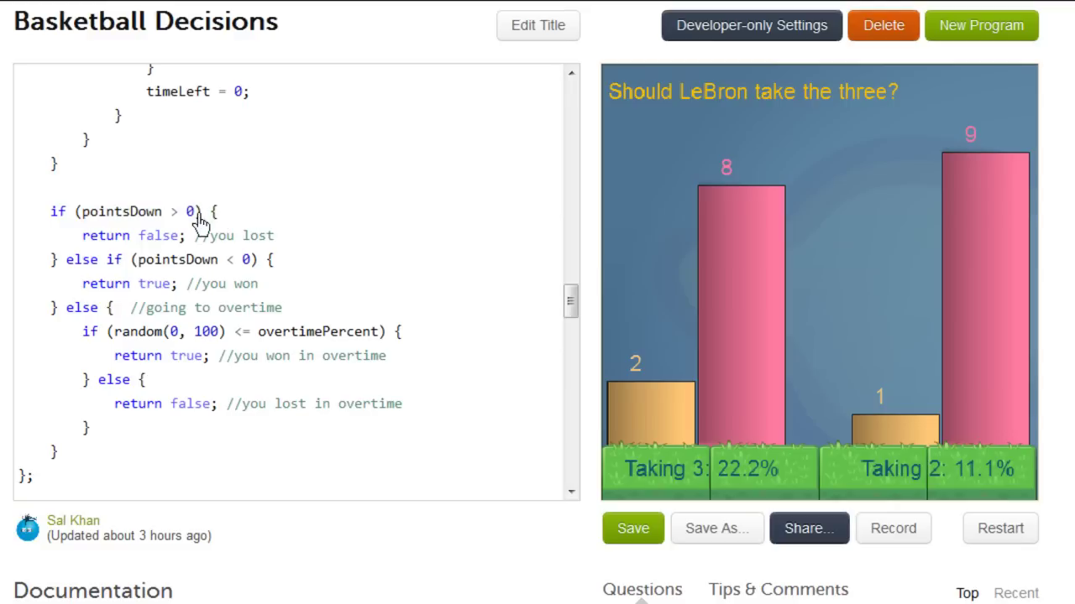
{"action": "left_click", "coordinate": [170, 236]}
{"action": "left_click", "coordinate": [165, 284]}
{"action": "left_click_drag", "start_coordinate": [82, 331], "coordinate": [115, 436]}
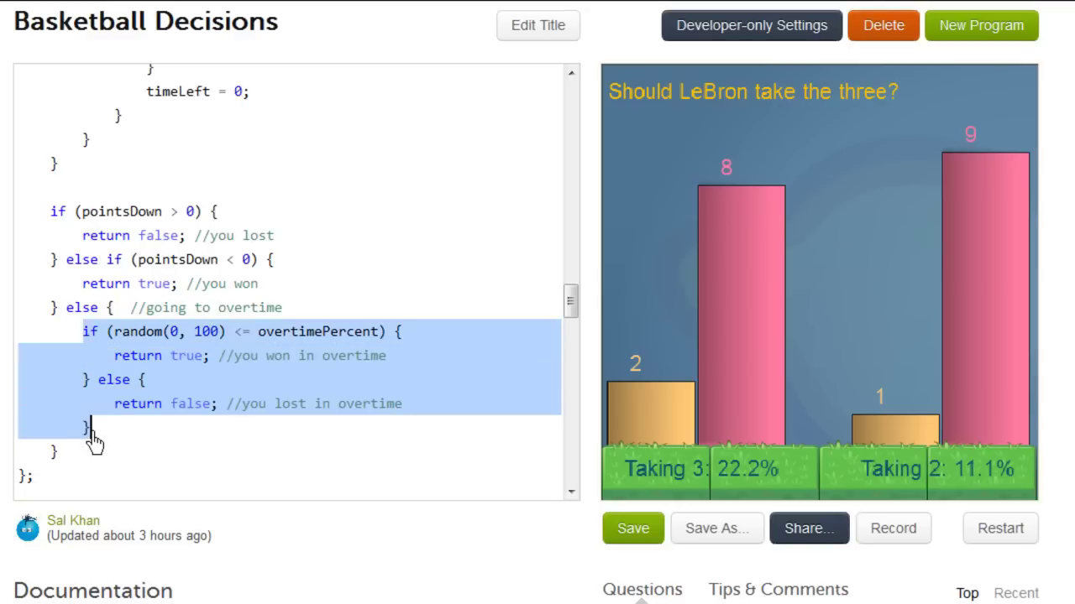
- Highlight the trial loop, its curTrial < trials condition and the TakingTwo win/loss counters
{"action": "scroll", "coordinate": [232, 342], "scroll_direction": "down", "scroll_amount": 3}
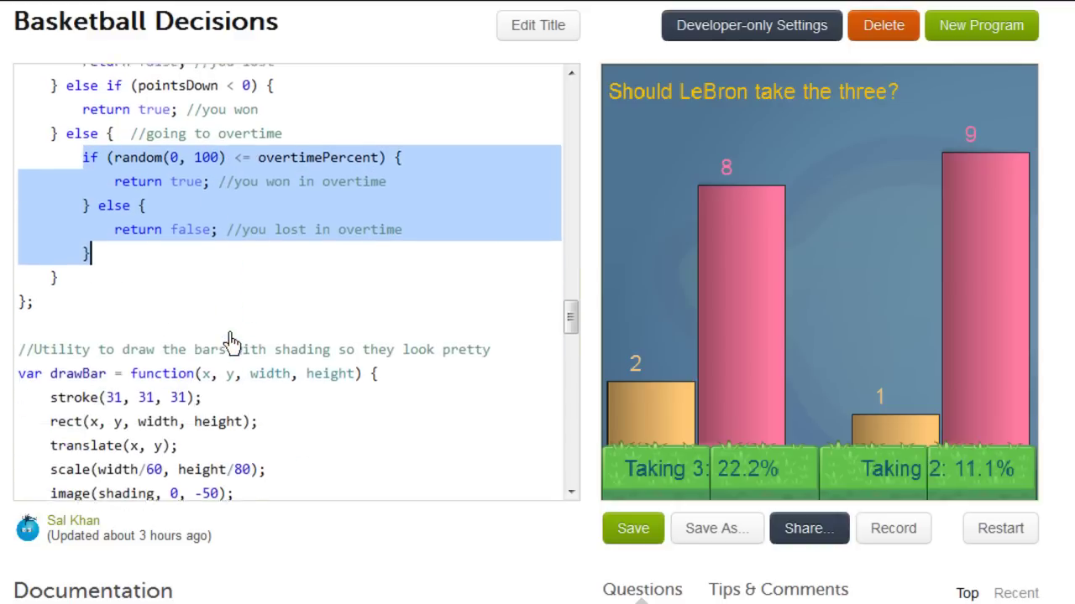
{"action": "scroll", "coordinate": [243, 328], "scroll_direction": "down", "scroll_amount": 2}
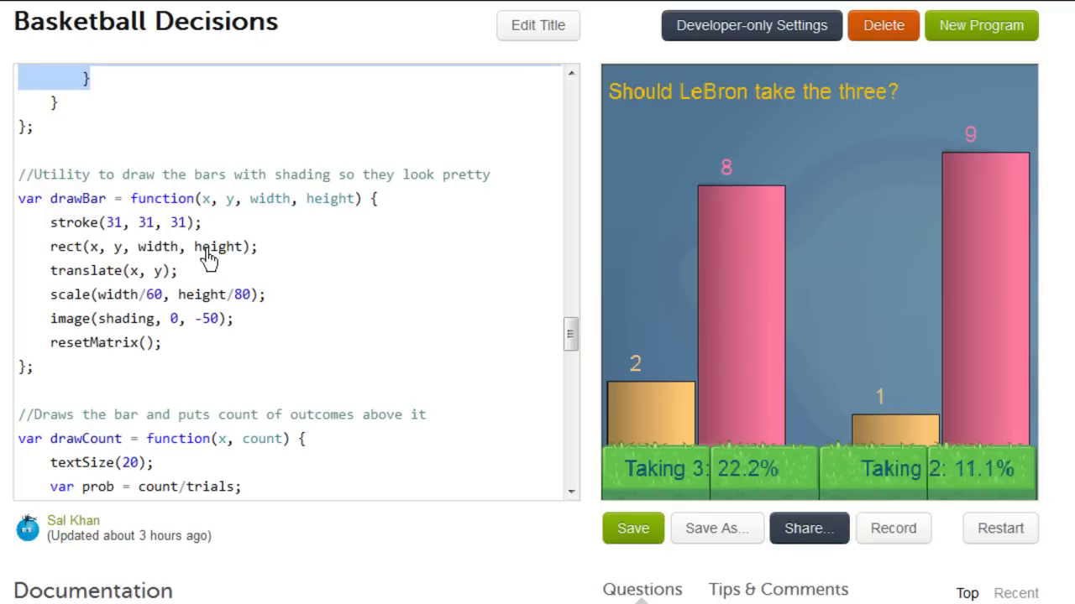
{"action": "scroll", "coordinate": [158, 304], "scroll_direction": "down", "scroll_amount": 1}
{"action": "scroll", "coordinate": [288, 340], "scroll_direction": "down", "scroll_amount": 2}
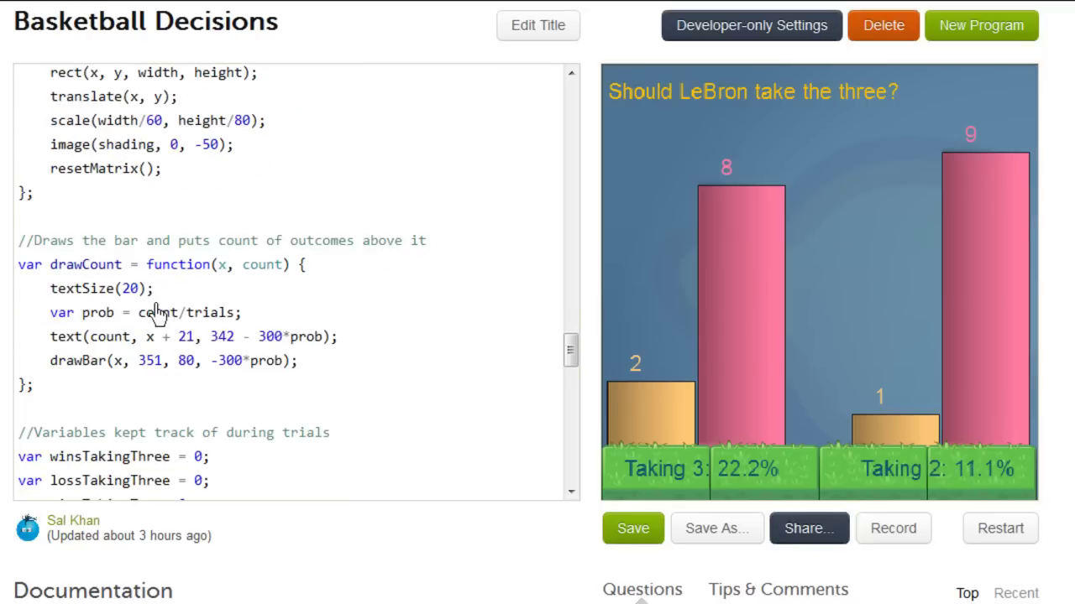
{"action": "scroll", "coordinate": [302, 367], "scroll_direction": "down", "scroll_amount": 1}
{"action": "scroll", "coordinate": [302, 367], "scroll_direction": "down", "scroll_amount": 2}
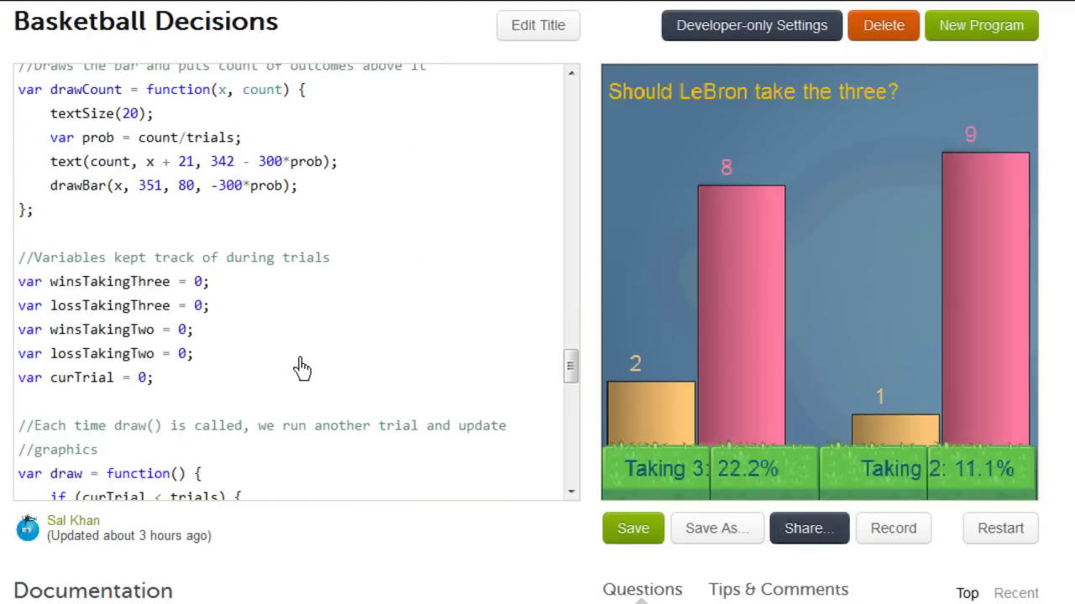
{"action": "scroll", "coordinate": [302, 367], "scroll_direction": "down", "scroll_amount": 2}
{"action": "left_click", "coordinate": [173, 348]}
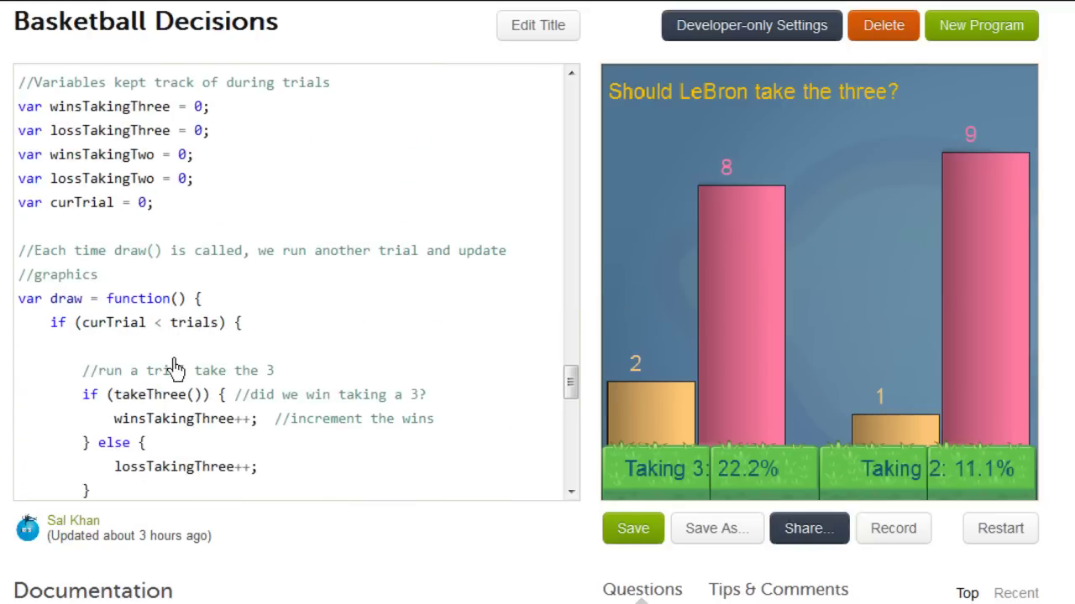
{"action": "scroll", "coordinate": [226, 336], "scroll_direction": "down", "scroll_amount": 2}
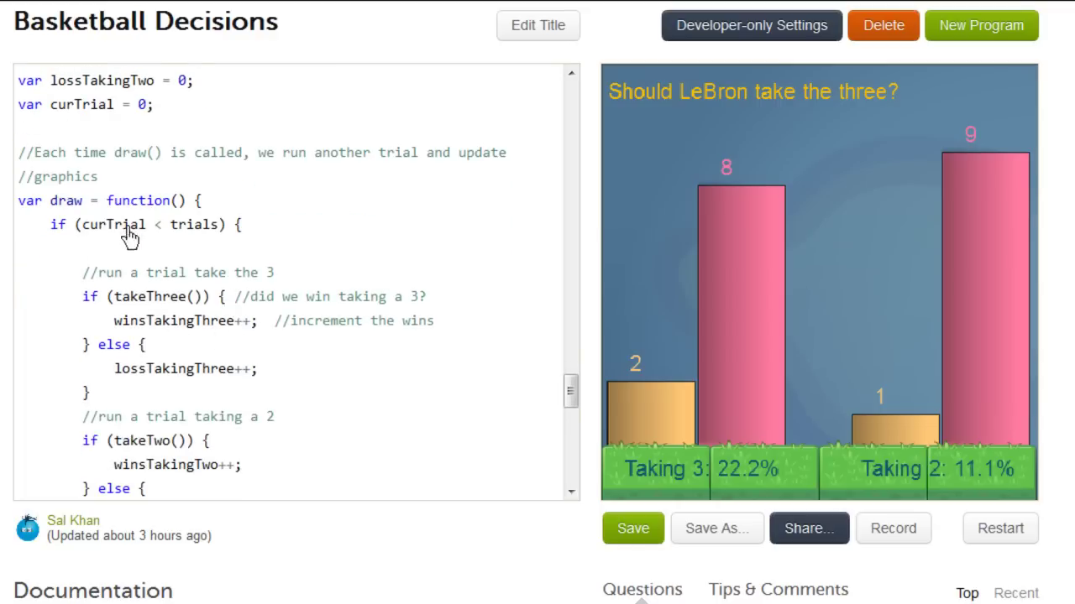
{"action": "left_click_drag", "start_coordinate": [98, 227], "coordinate": [220, 250]}
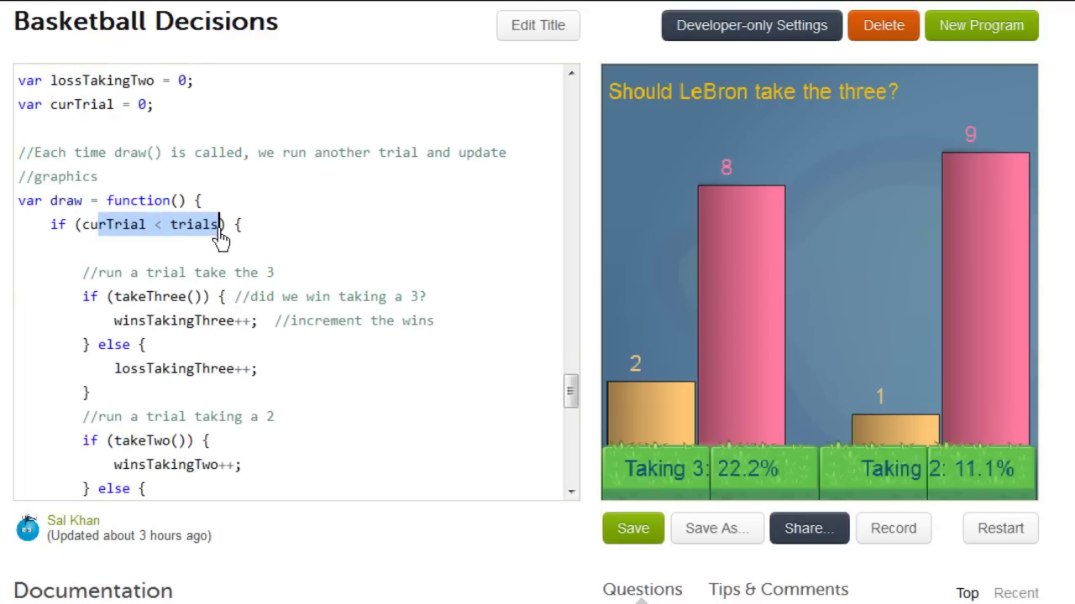
{"action": "scroll", "coordinate": [178, 350], "scroll_direction": "down", "scroll_amount": 2}
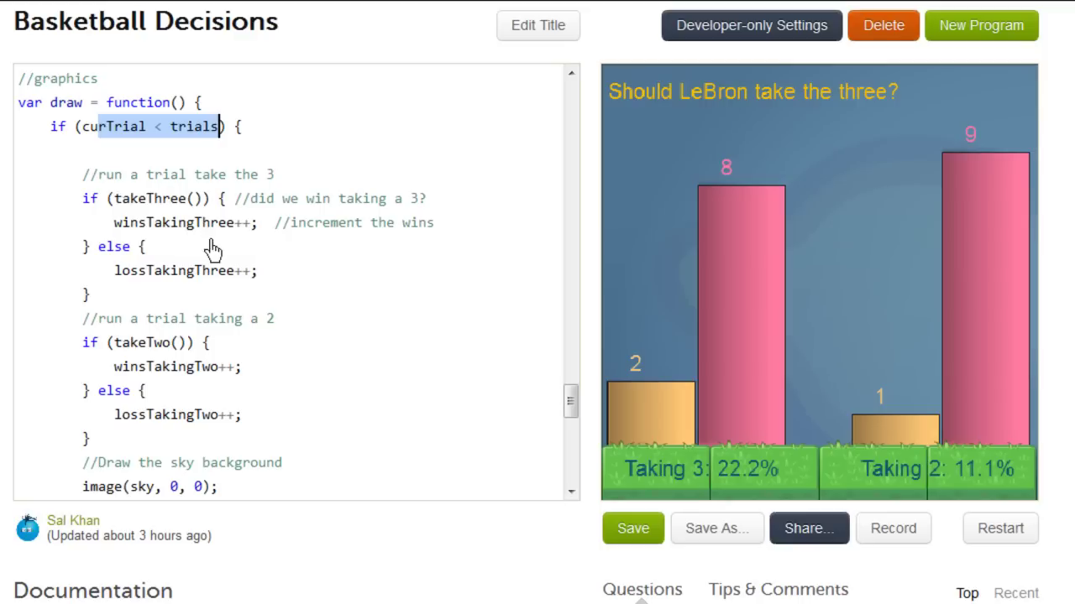
{"action": "scroll", "coordinate": [211, 284], "scroll_direction": "down", "scroll_amount": 2}
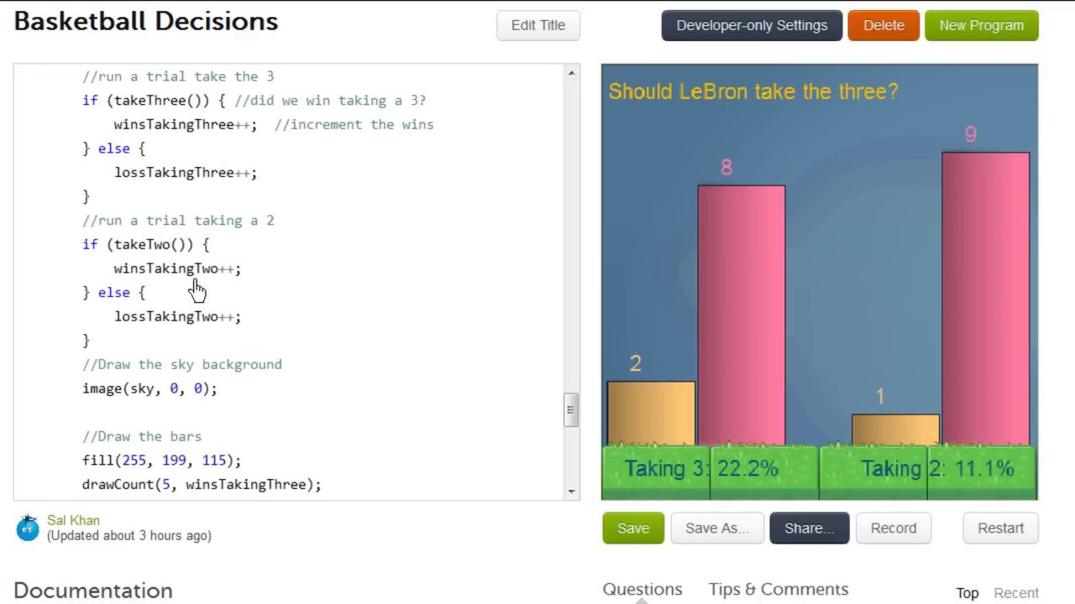
{"action": "mouse_move", "coordinate": [156, 277]}
{"action": "left_mouse_down"}
{"action": "mouse_move", "coordinate": [196, 282]}
{"action": "mouse_move", "coordinate": [228, 269]}
{"action": "left_mouse_up"}
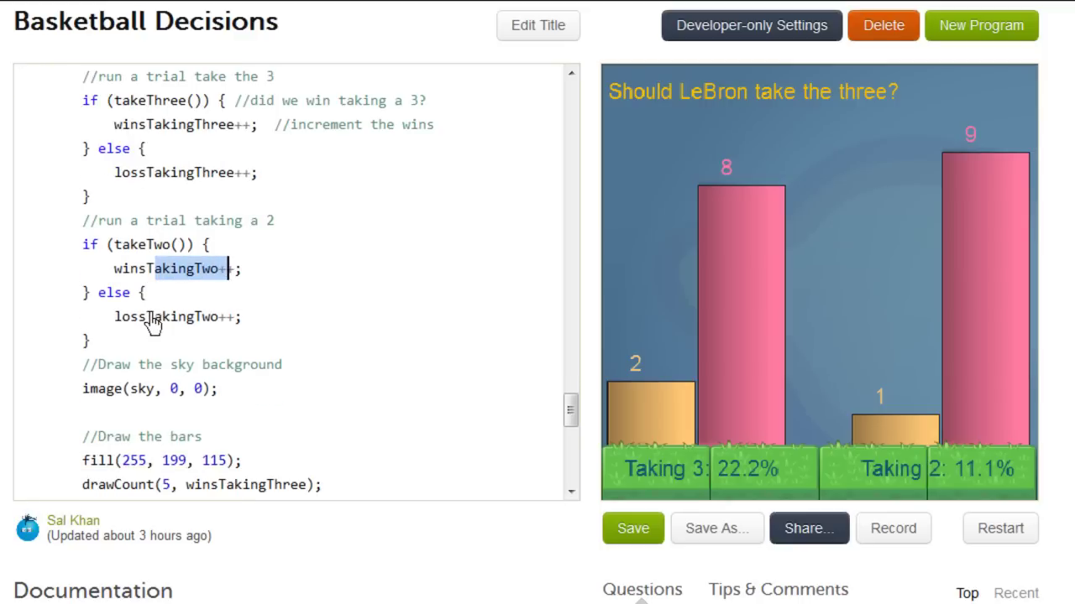
{"action": "left_click_drag", "start_coordinate": [147, 323], "coordinate": [212, 324]}
{"action": "scroll", "coordinate": [283, 320], "scroll_direction": "down", "scroll_amount": 3}
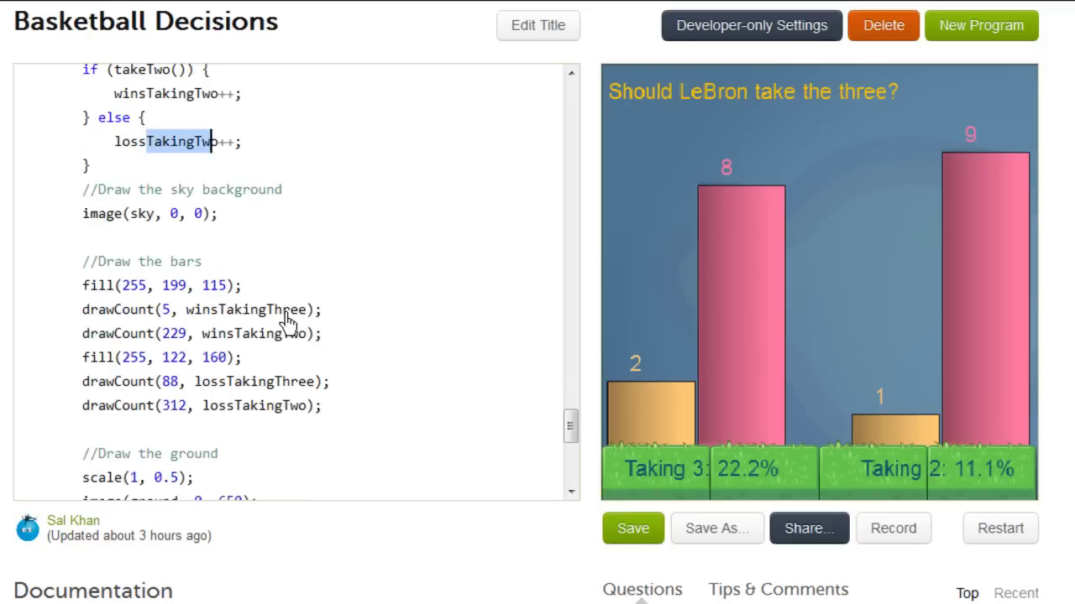
{"action": "scroll", "coordinate": [285, 328], "scroll_direction": "down", "scroll_amount": 1}
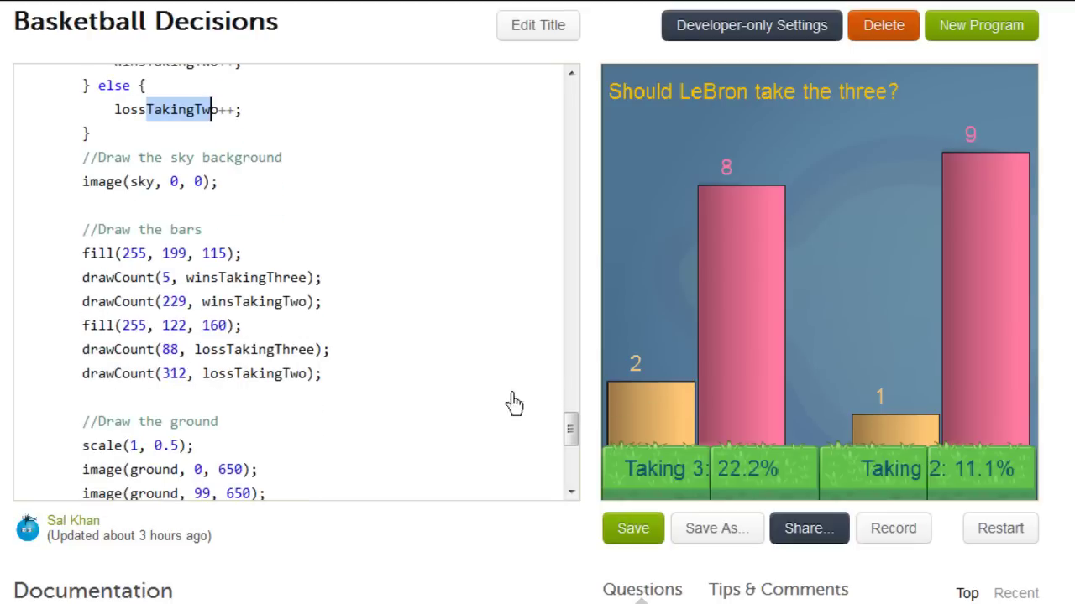
{"action": "mouse_move", "coordinate": [571, 435]}
{"action": "left_mouse_down"}
{"action": "mouse_move", "coordinate": [574, 474]}
{"action": "mouse_move", "coordinate": [591, 101]}
{"action": "left_mouse_up"}
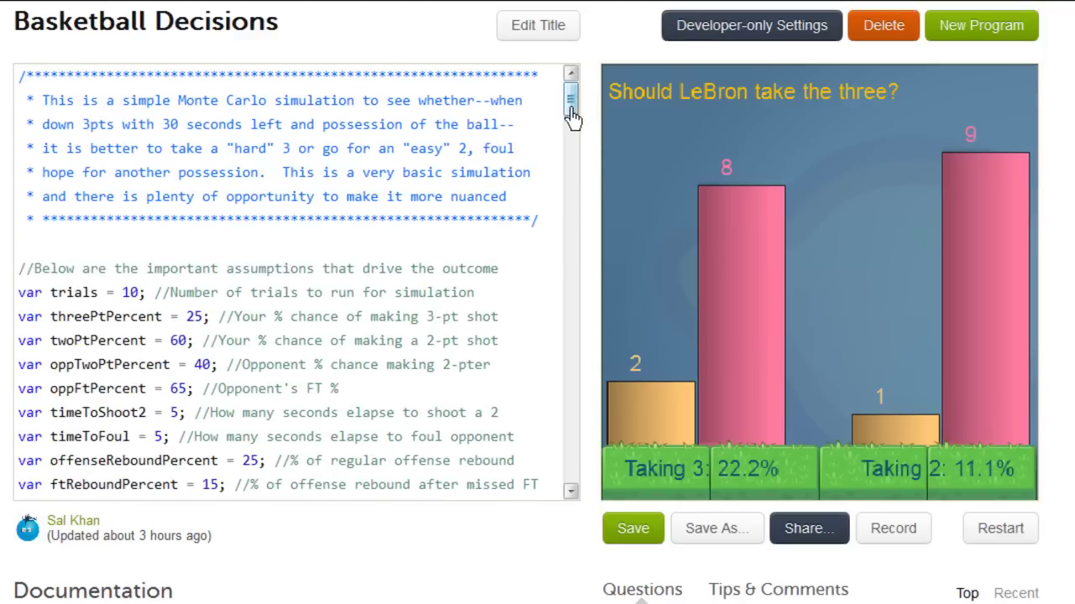
- Change trials from 10 to 1000 and restart the simulation
{"action": "left_click", "coordinate": [137, 293]}
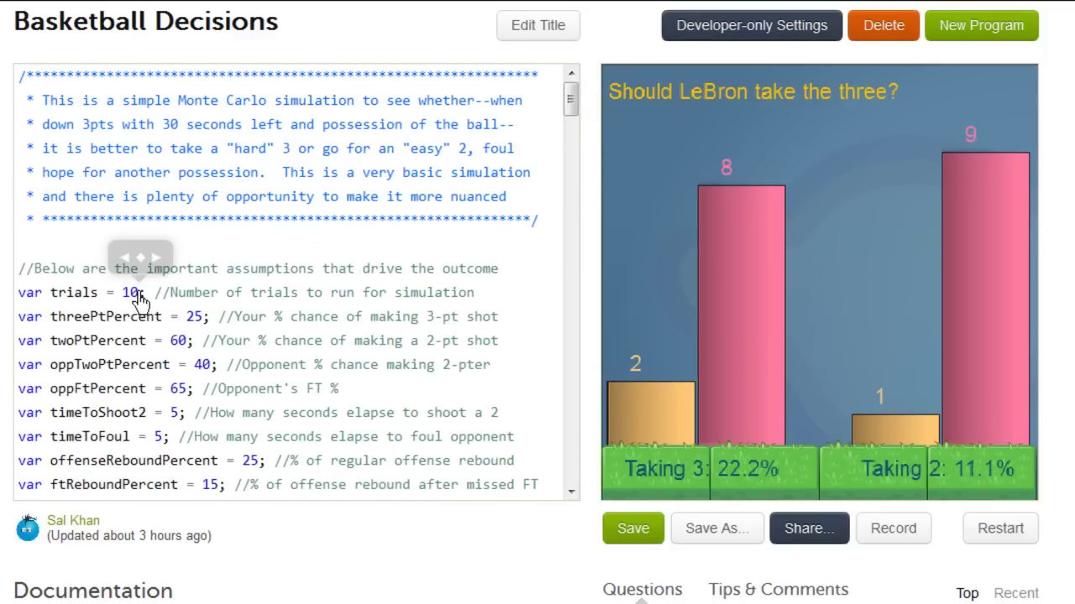
{"action": "type", "text": "00"}
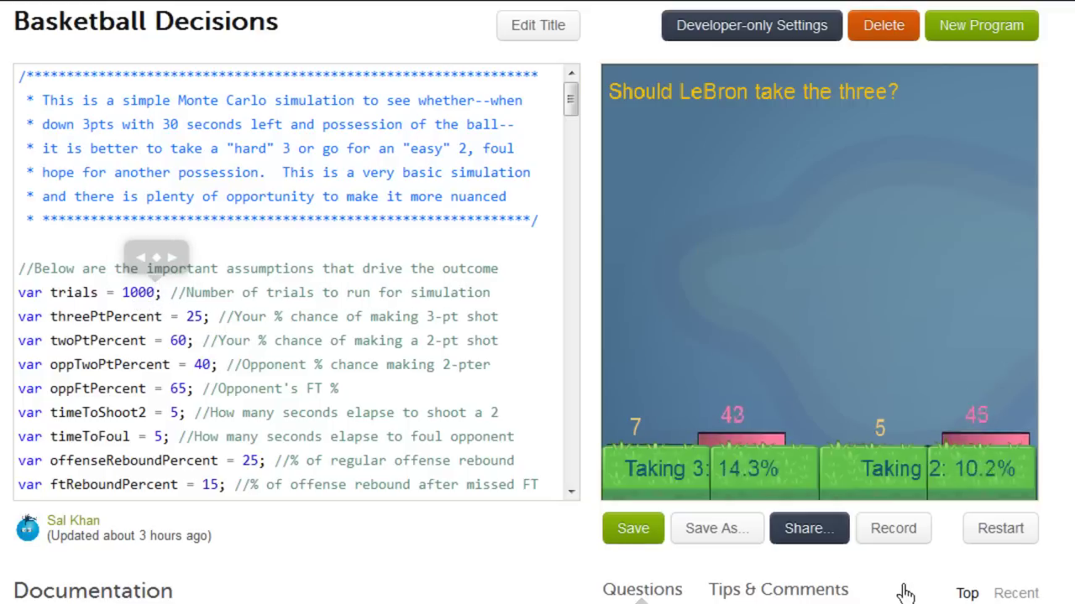
{"action": "left_click", "coordinate": [991, 535]}
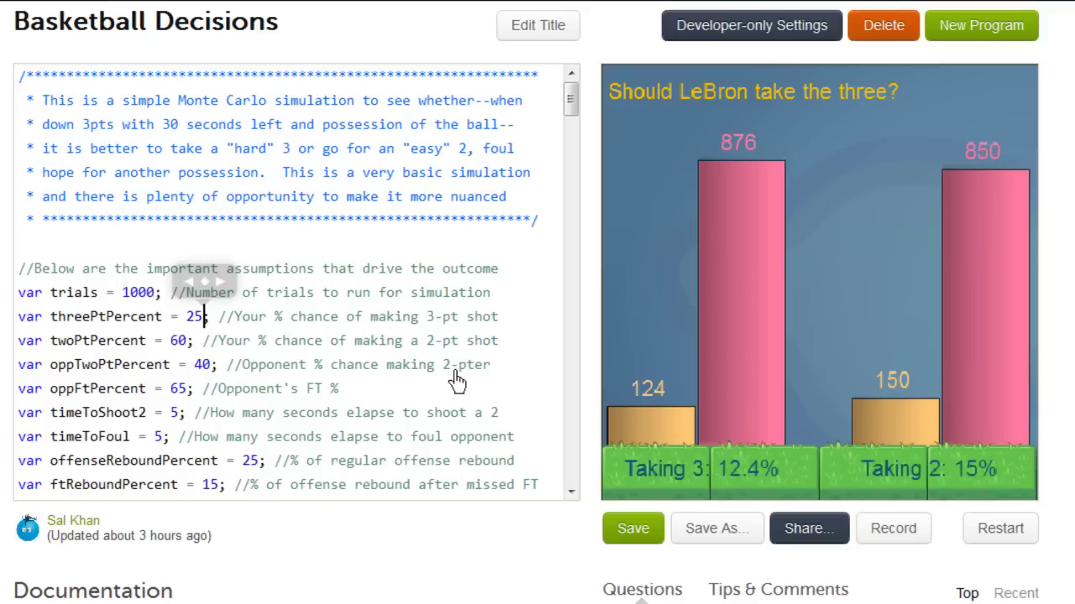
- Edit the assumptions: trials 300, threePtPercent 35, twoPtPercent 40, oppFtPercent 80
{"action": "left_click", "coordinate": [306, 363]}
{"action": "scroll", "coordinate": [306, 361], "scroll_direction": "down", "scroll_amount": 1}
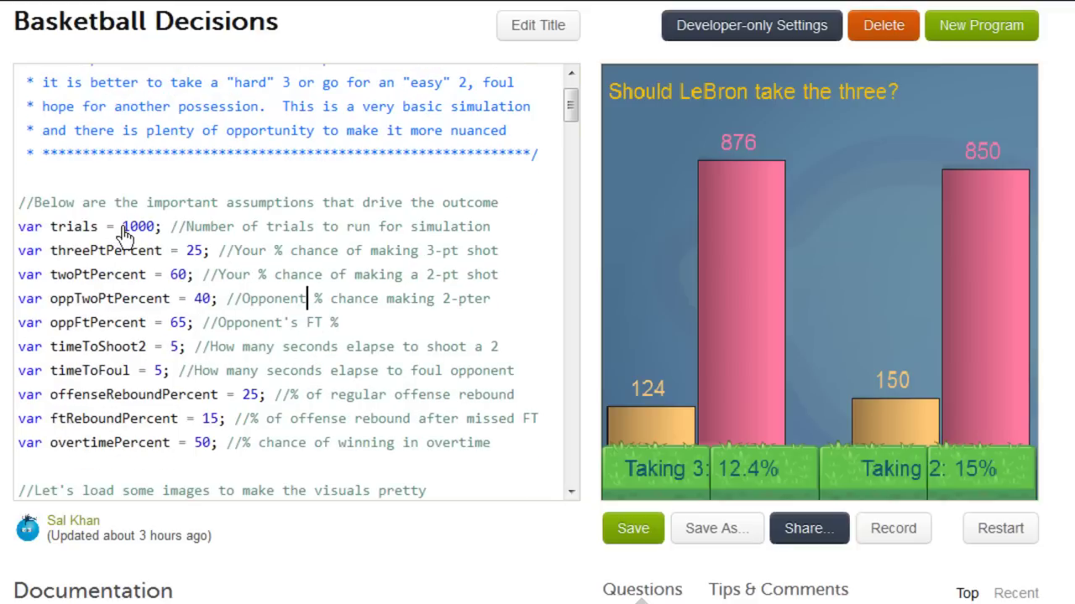
{"action": "left_click_drag", "start_coordinate": [122, 227], "coordinate": [138, 228]}
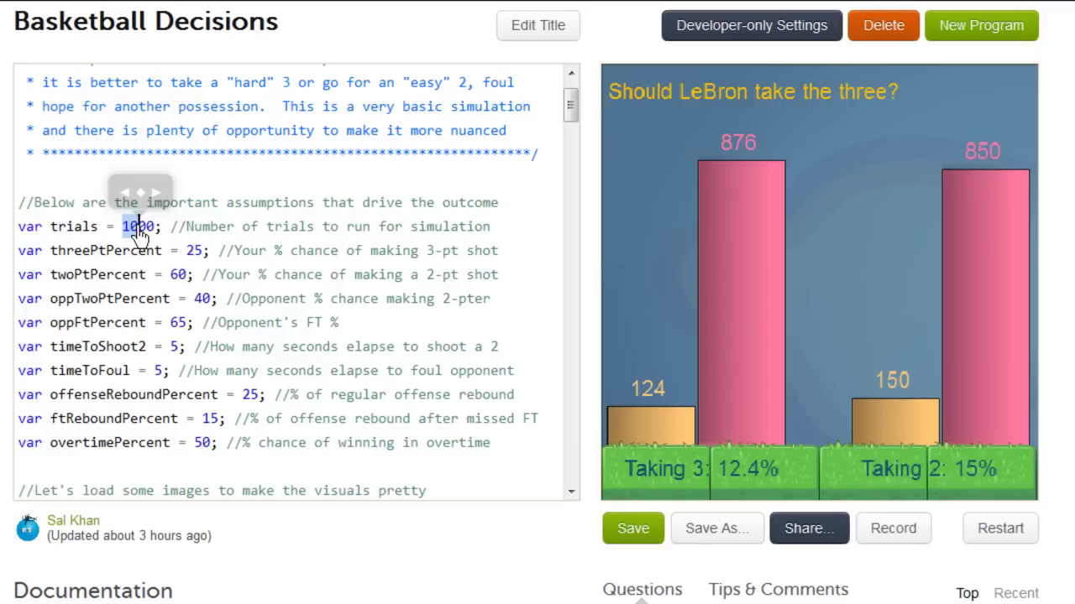
{"action": "type", "text": "3"}
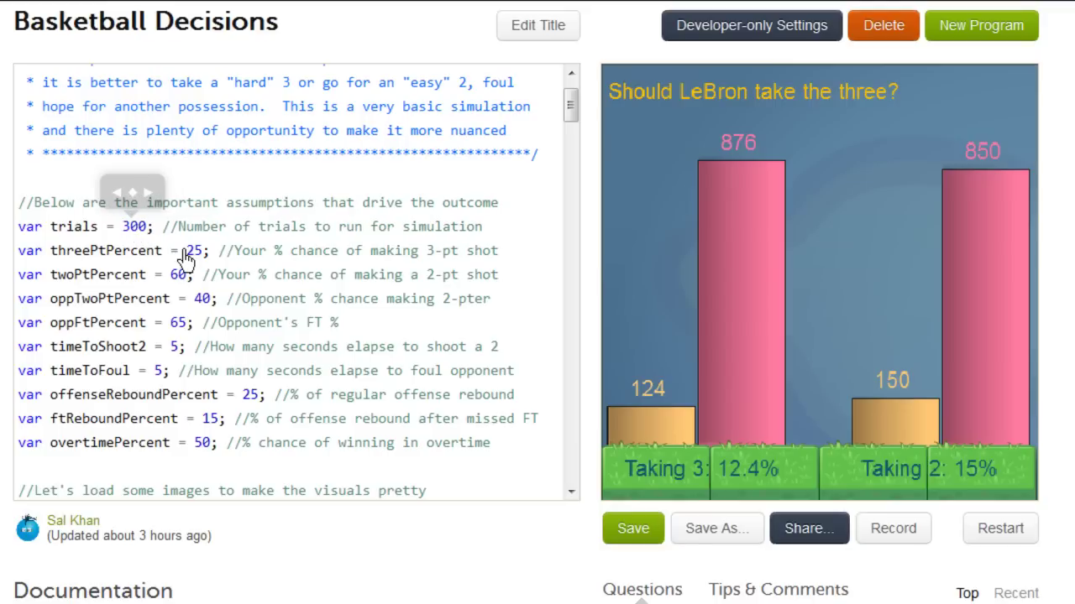
{"action": "left_click_drag", "start_coordinate": [190, 260], "coordinate": [196, 260]}
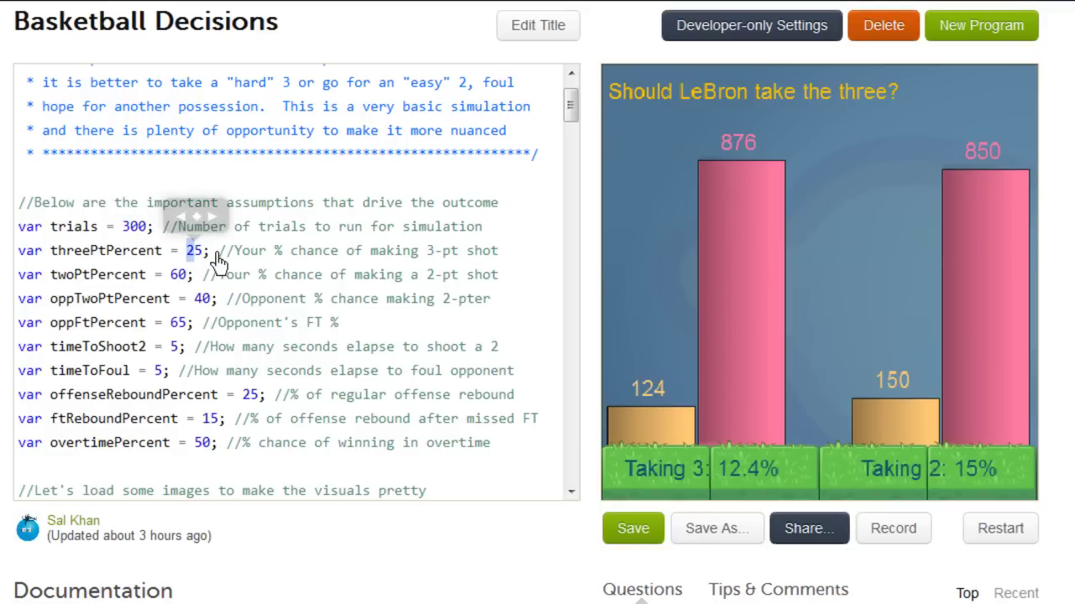
{"action": "left_click_drag", "start_coordinate": [171, 274], "coordinate": [178, 275]}
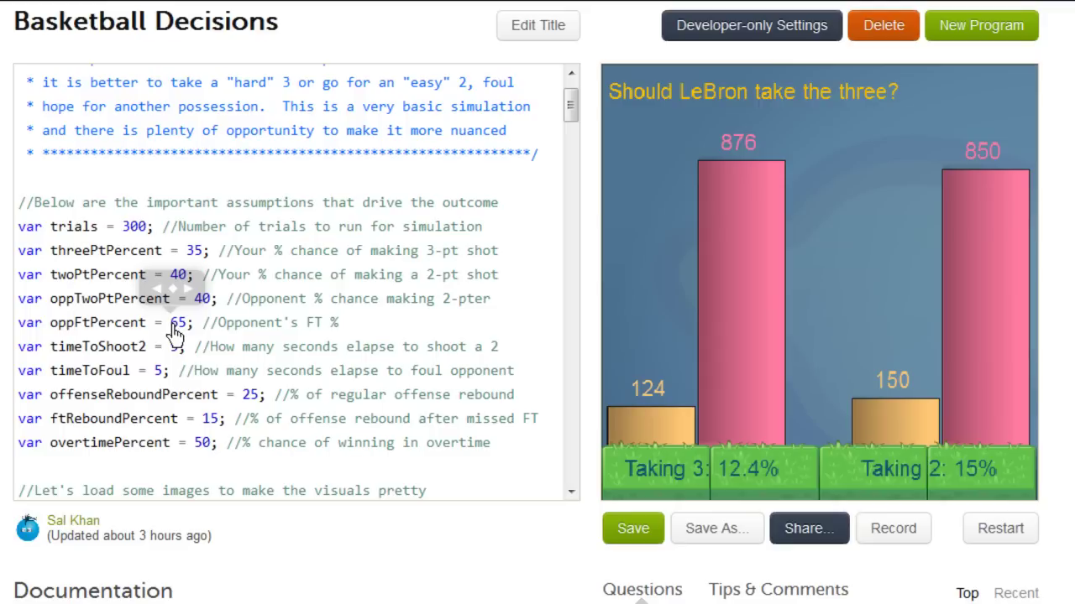
{"action": "left_click_drag", "start_coordinate": [171, 329], "coordinate": [185, 334]}
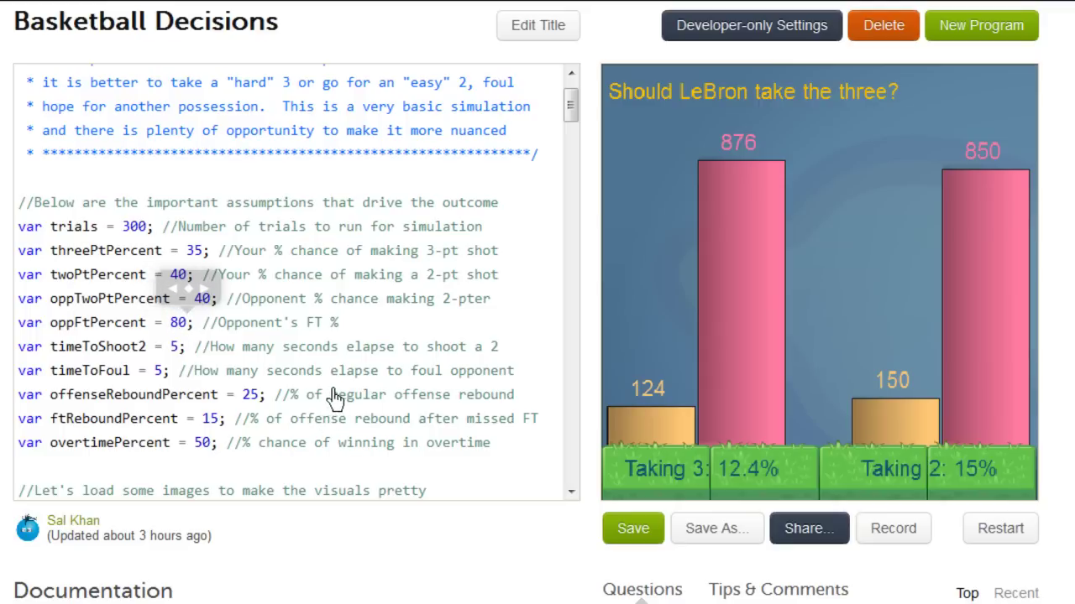
- Restart the simulation with the edited percentages so taking the three comes out ahead
{"action": "left_click", "coordinate": [1000, 529]}
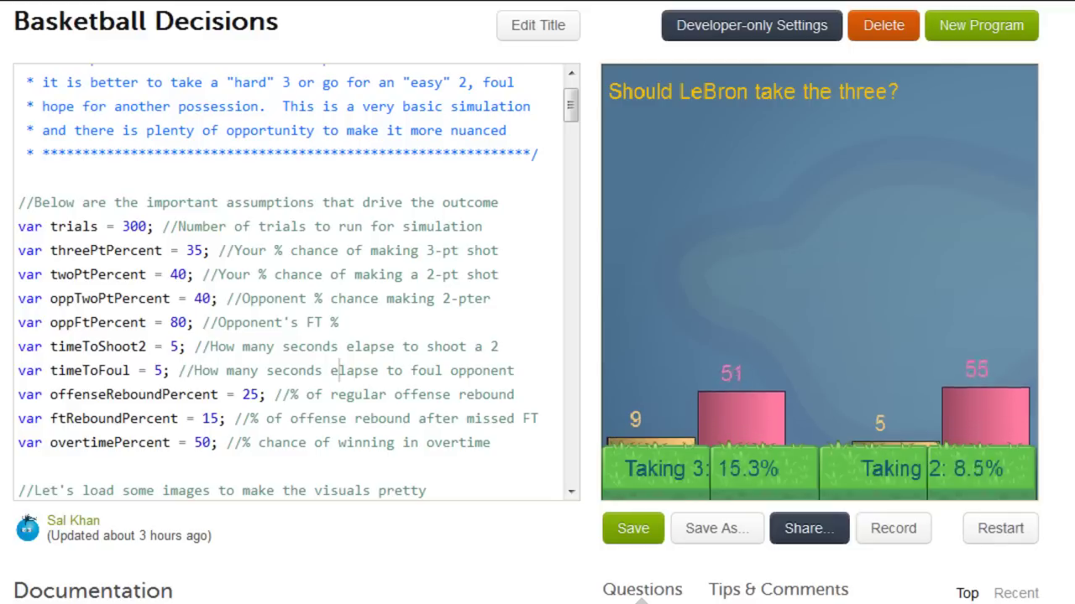